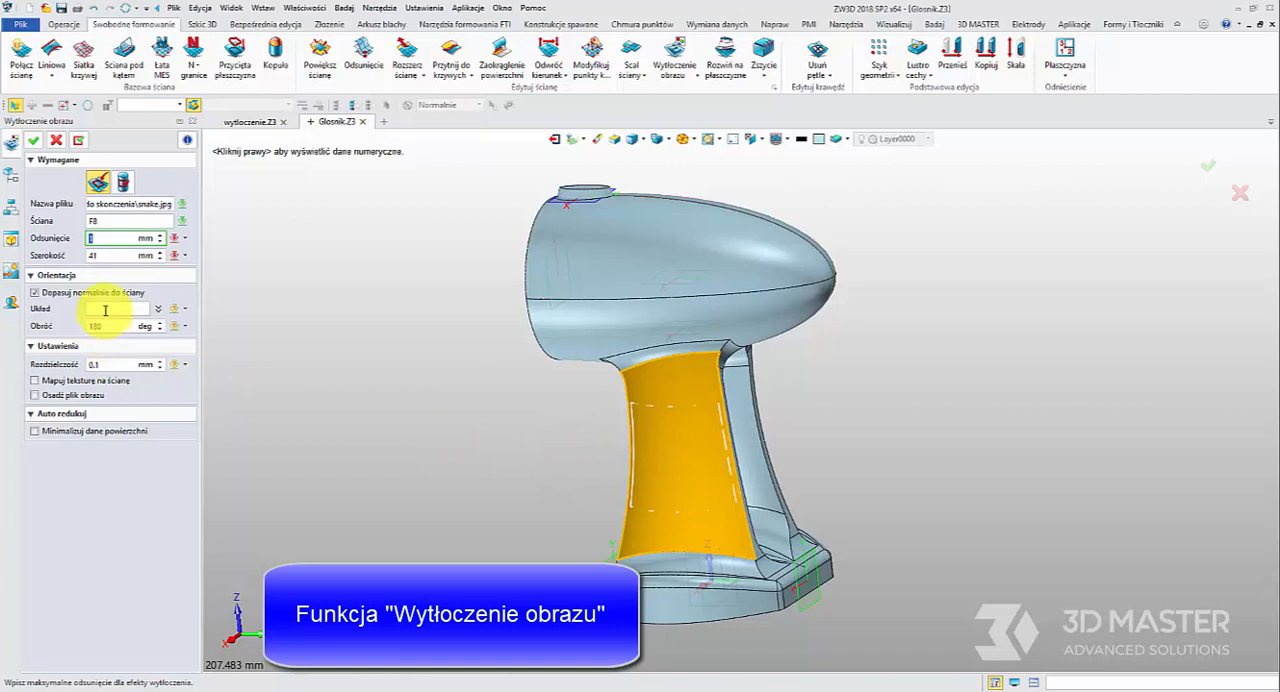
Emboss snake.jpg onto the handle's front face, centred near the middle of the face, with 1 mm offset and 41 mm width
{"action": "left_click", "coordinate": [105, 311]}
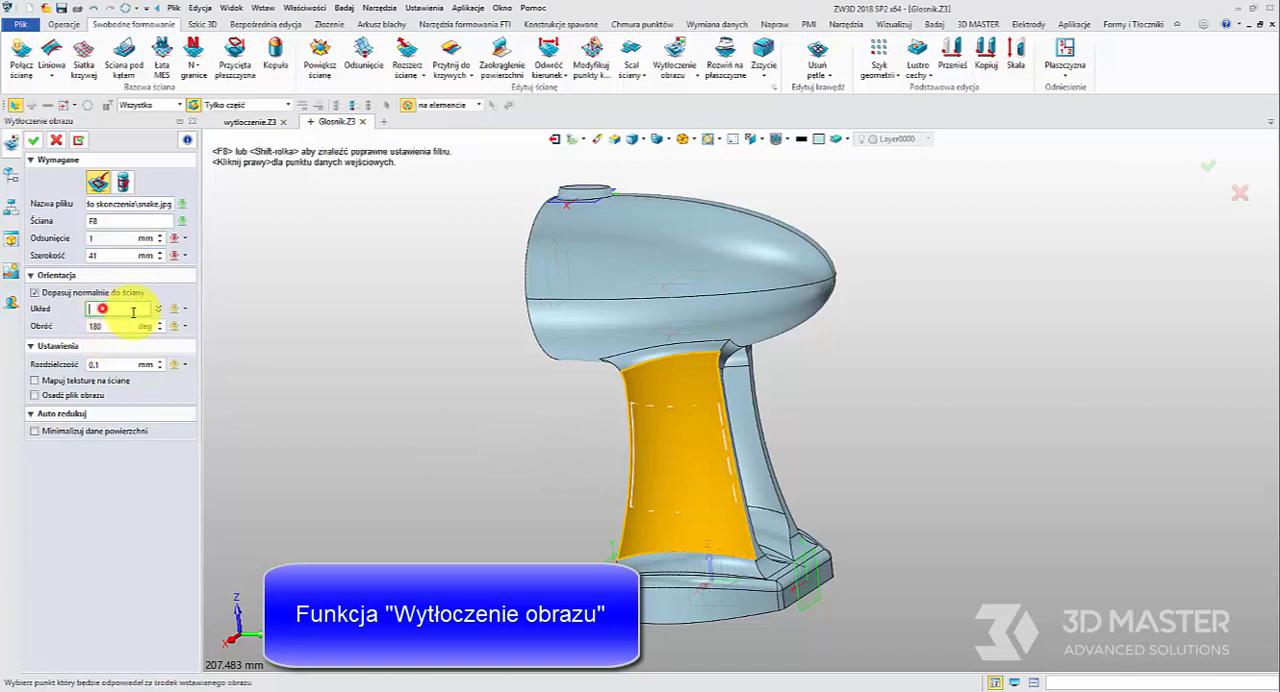
{"action": "left_click", "coordinate": [677, 458]}
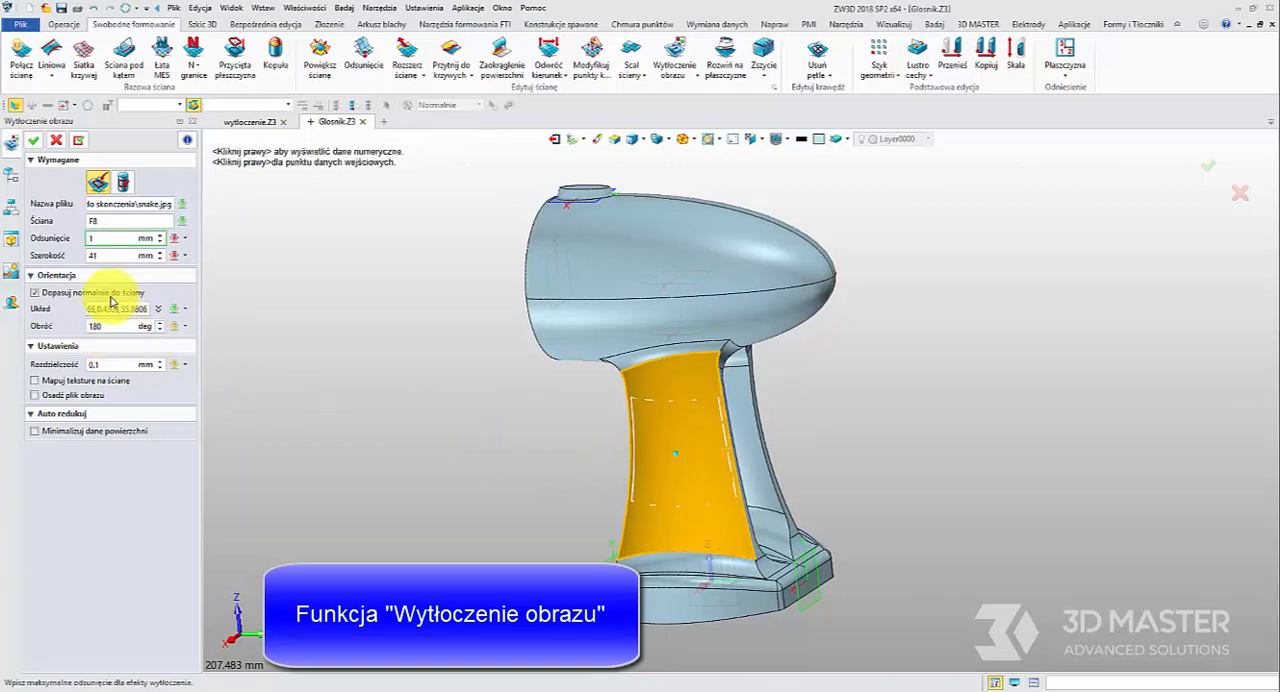
{"action": "left_click", "coordinate": [33, 140]}
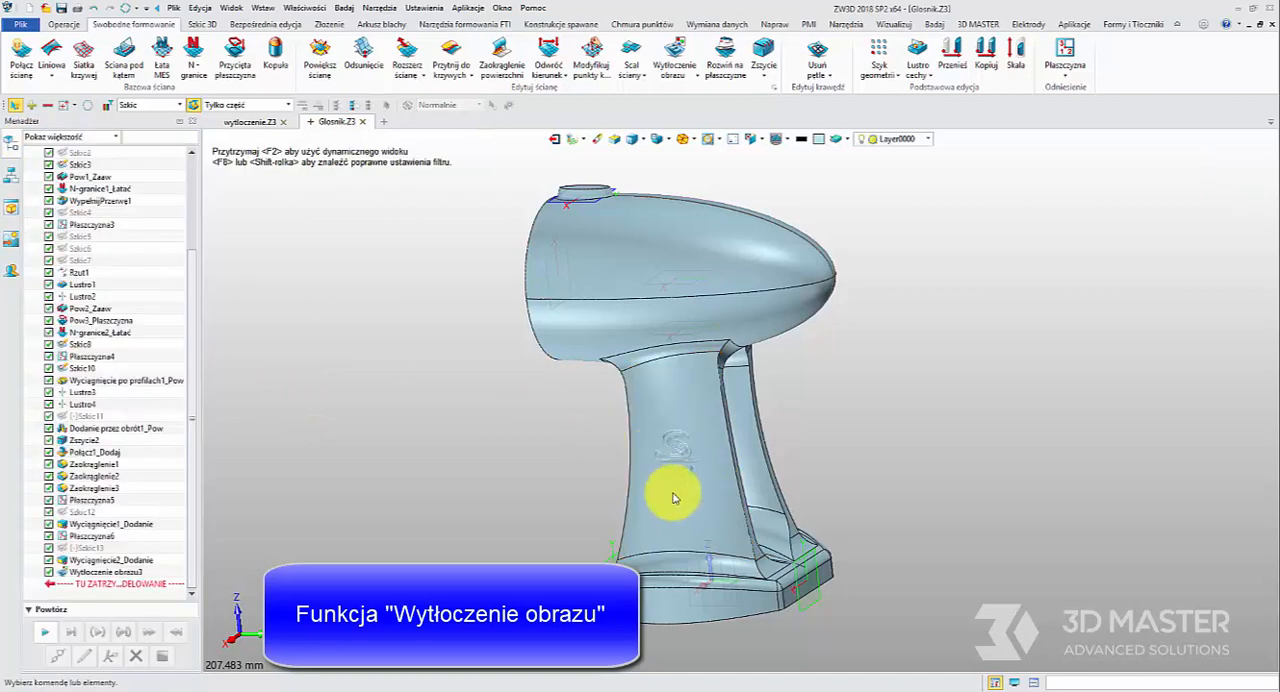
{"action": "right_click_drag", "start_coordinate": [674, 497], "coordinate": [694, 486]}
{"action": "scroll", "coordinate": [694, 484], "scroll_direction": "up", "scroll_amount": 6}
{"action": "right_click_drag", "start_coordinate": [640, 434], "coordinate": [590, 440]}
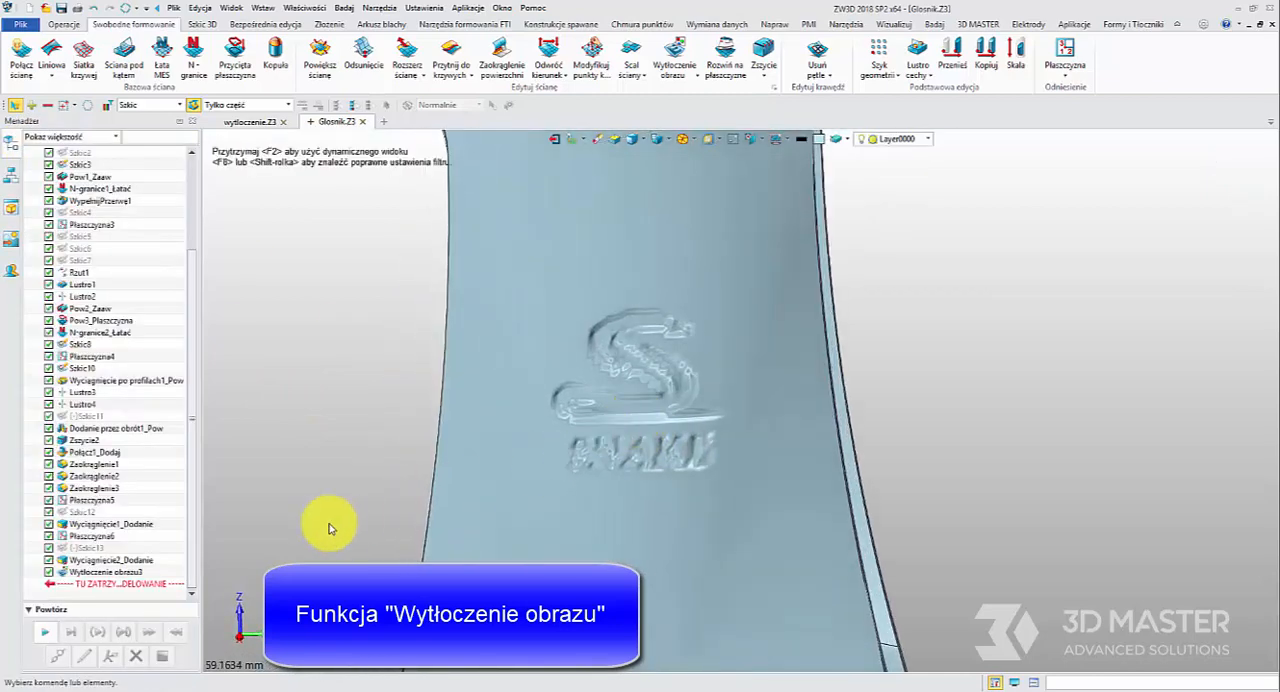
Edit the snake logo emboss on the handle and set its resolution to 0.05 mm
{"action": "double_click", "coordinate": [105, 571]}
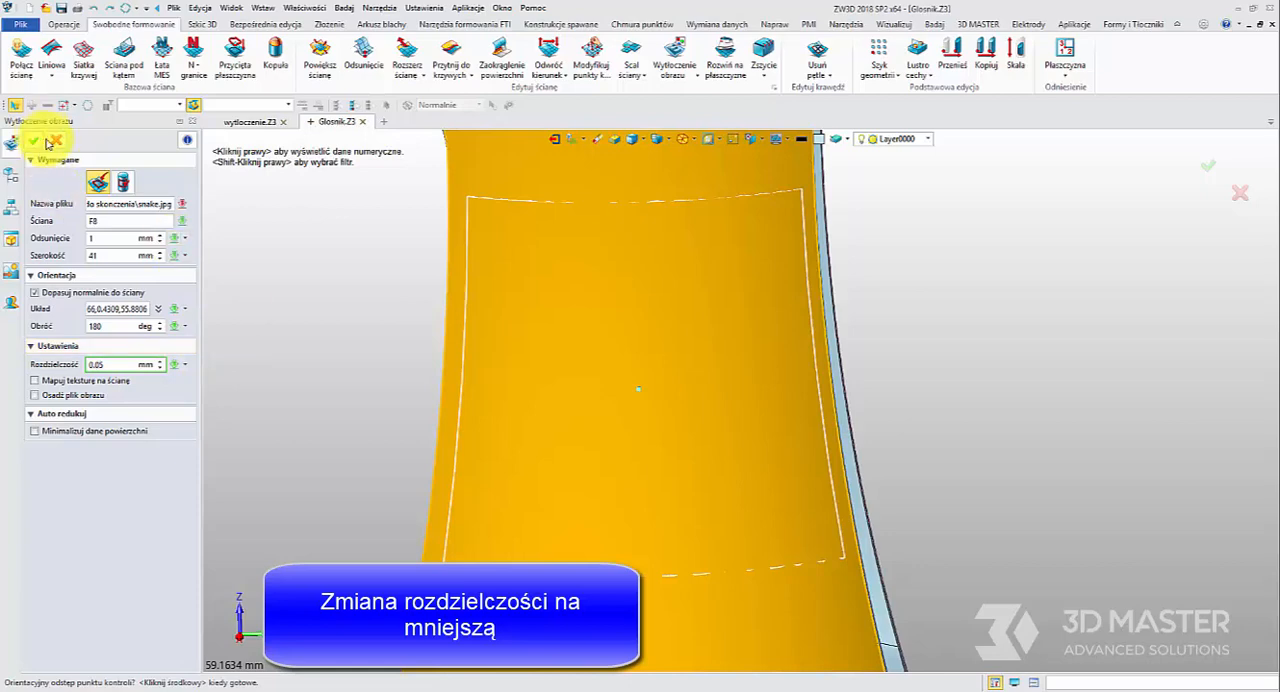
{"action": "left_click", "coordinate": [100, 176]}
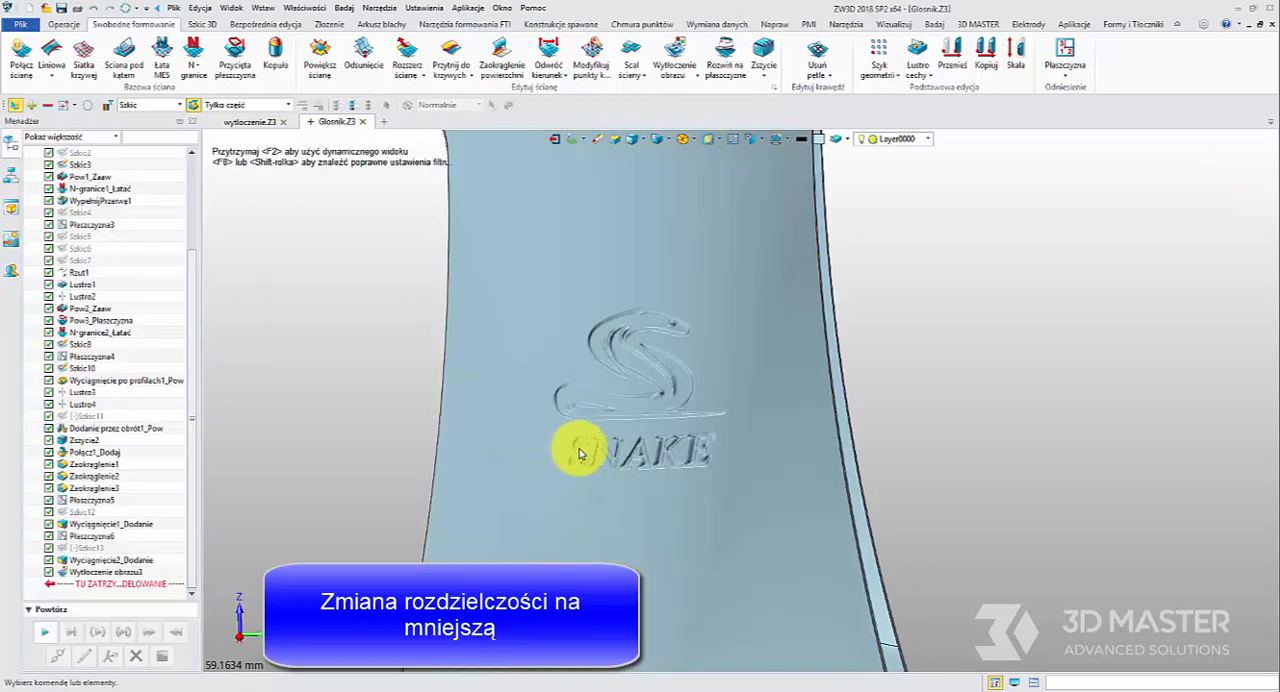
{"action": "middle_click_drag", "start_coordinate": [571, 449], "coordinate": [636, 440]}
{"action": "right_click_drag", "start_coordinate": [636, 440], "coordinate": [566, 451]}
{"action": "scroll", "coordinate": [626, 397], "scroll_direction": "down", "scroll_amount": 3}
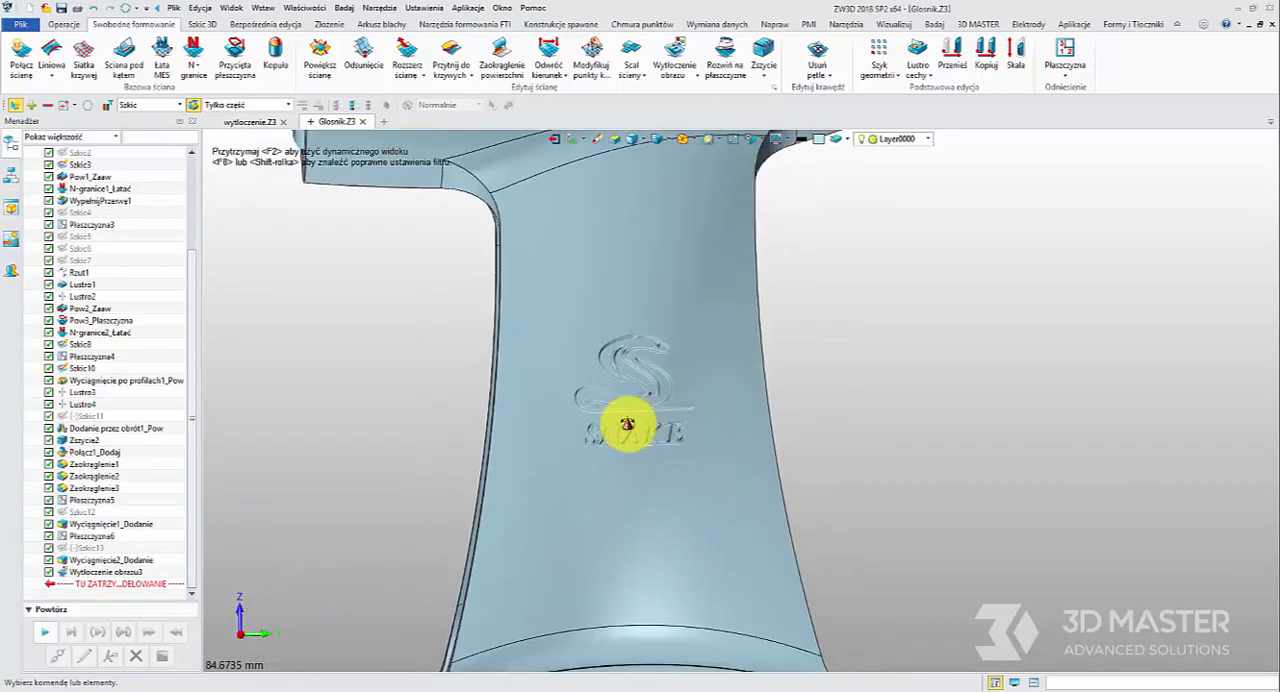
{"action": "right_click_drag", "start_coordinate": [630, 424], "coordinate": [560, 426]}
{"action": "scroll", "coordinate": [622, 421], "scroll_direction": "down", "scroll_amount": 3}
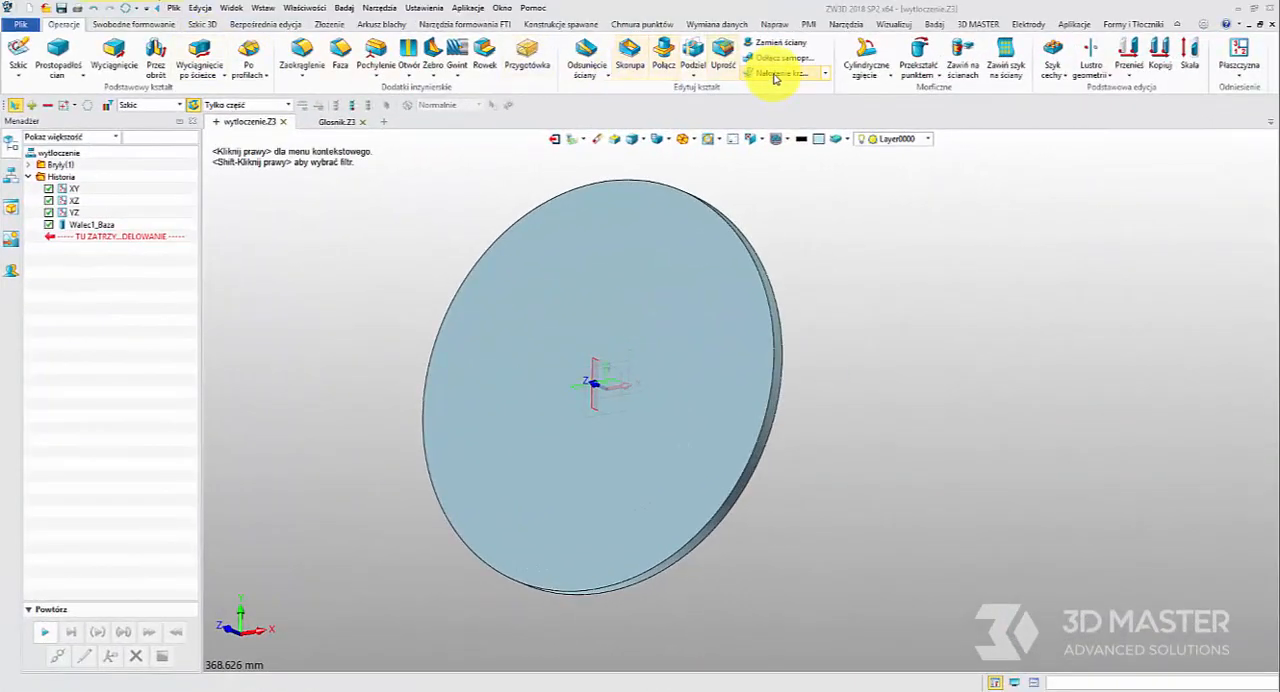
In wytloczenie.Z3, emboss the bull's head image onto the disc's flat face with a width of 200 mm and a resolution of 1 mm
{"action": "left_click", "coordinate": [133, 23]}
{"action": "left_click", "coordinate": [674, 56]}
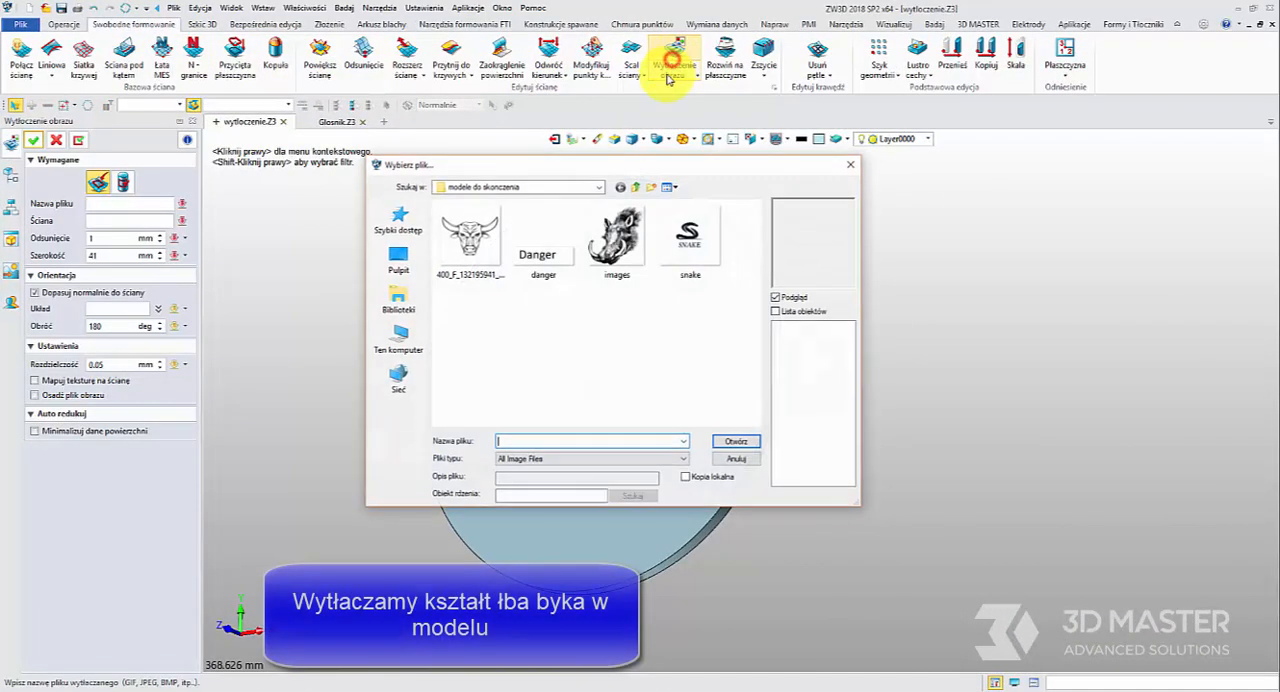
{"action": "left_click", "coordinate": [483, 256]}
{"action": "left_click", "coordinate": [736, 441]}
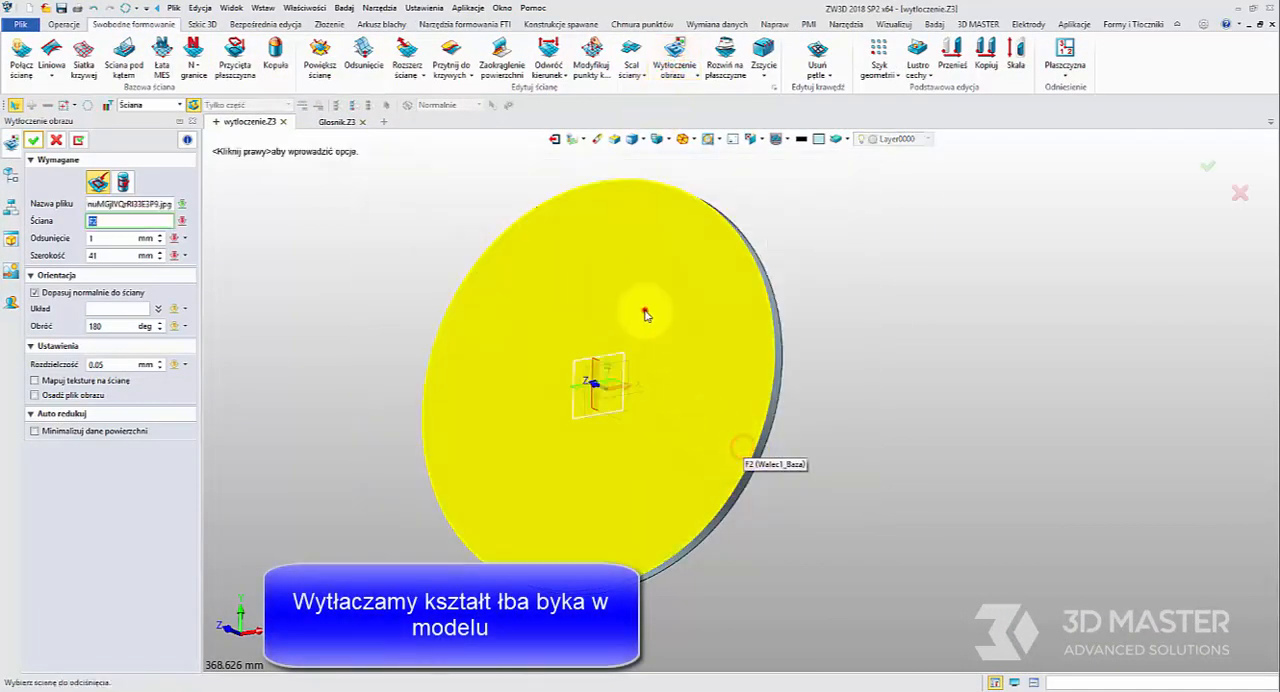
{"action": "left_click", "coordinate": [644, 310]}
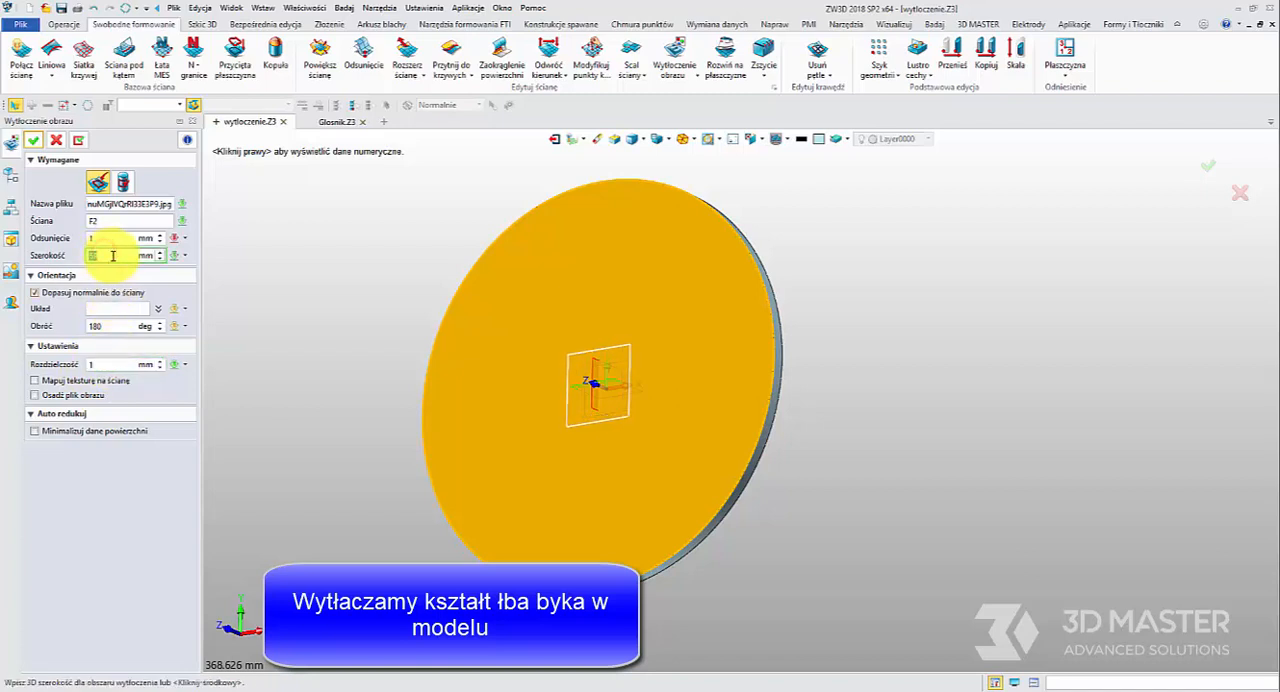
{"action": "type", "text": "0"}
{"action": "right_click_drag", "start_coordinate": [290, 298], "coordinate": [325, 332]}
{"action": "left_click", "coordinate": [33, 143]}
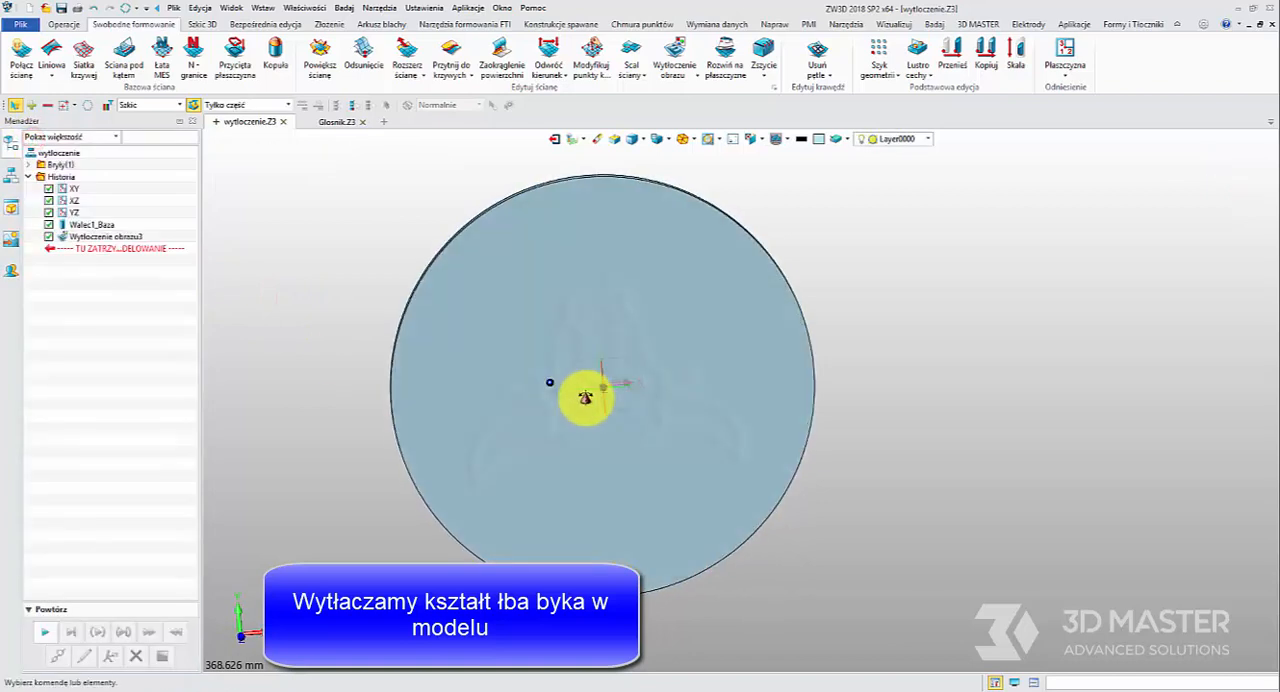
Edit the bull's head emboss on the disc and refine its resolution to 0.3 mm
{"action": "right_click_drag", "start_coordinate": [586, 391], "coordinate": [611, 276]}
{"action": "scroll", "coordinate": [610, 276], "scroll_direction": "up", "scroll_amount": 5}
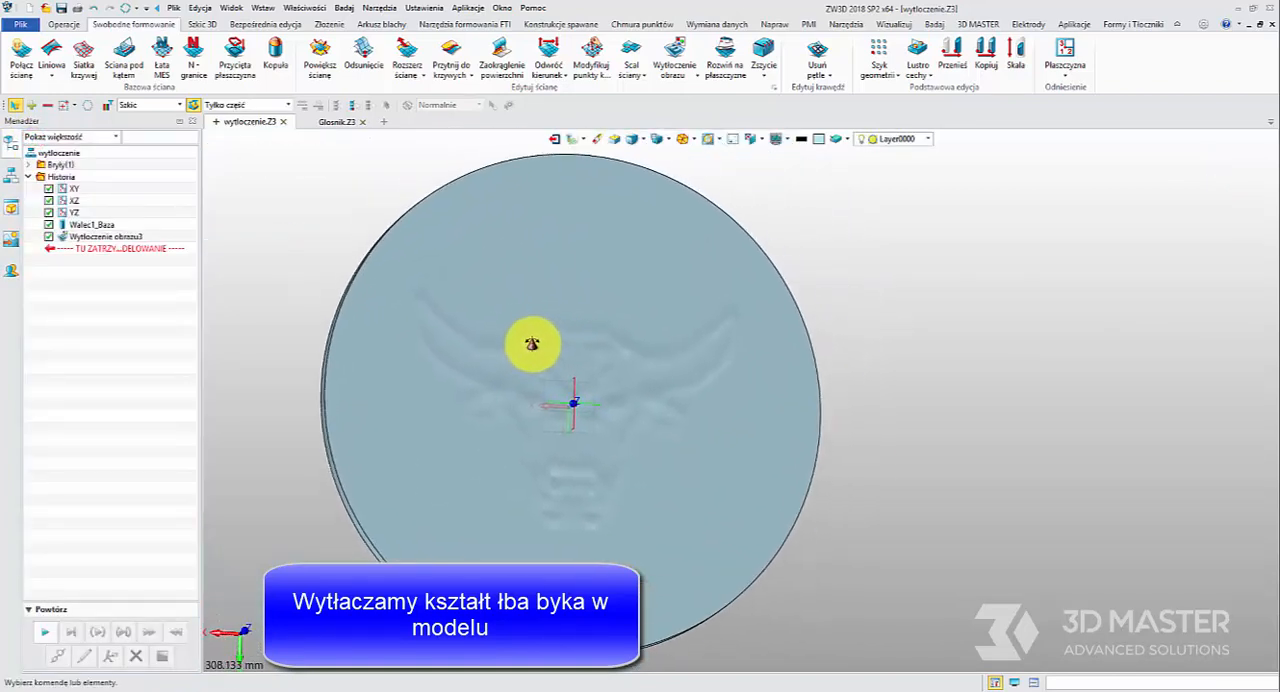
{"action": "scroll", "coordinate": [578, 371], "scroll_direction": "down", "scroll_amount": 5}
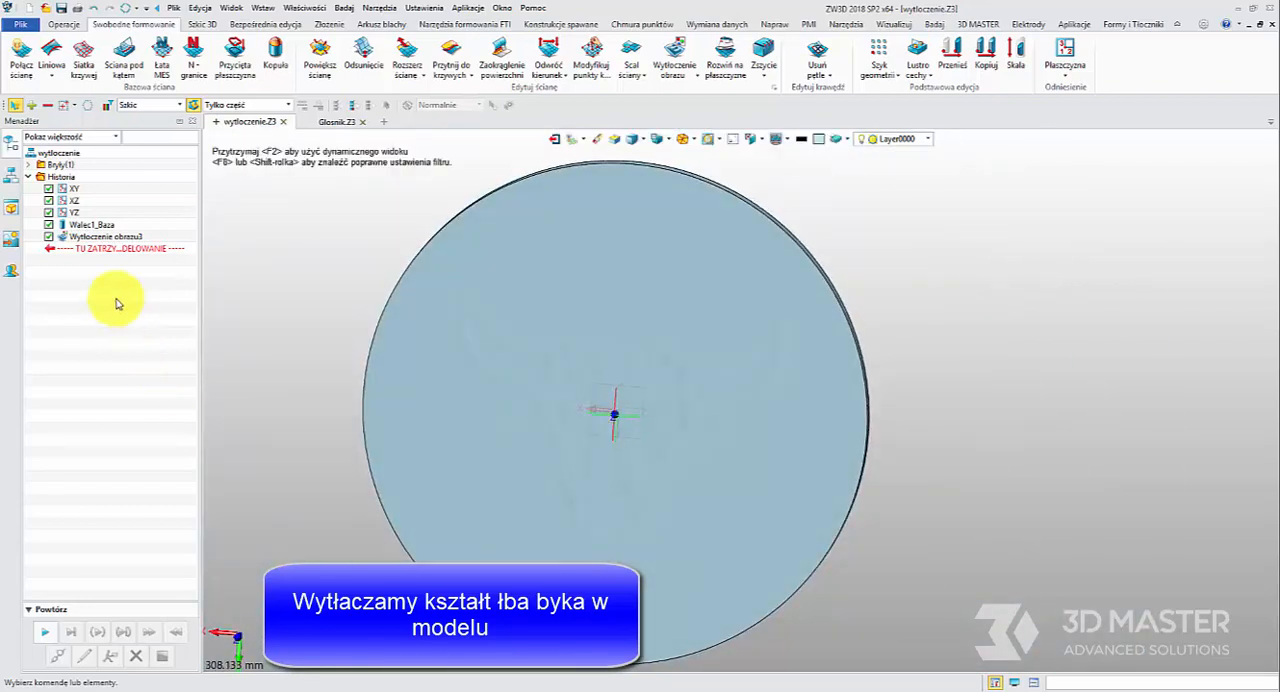
{"action": "double_click", "coordinate": [98, 226]}
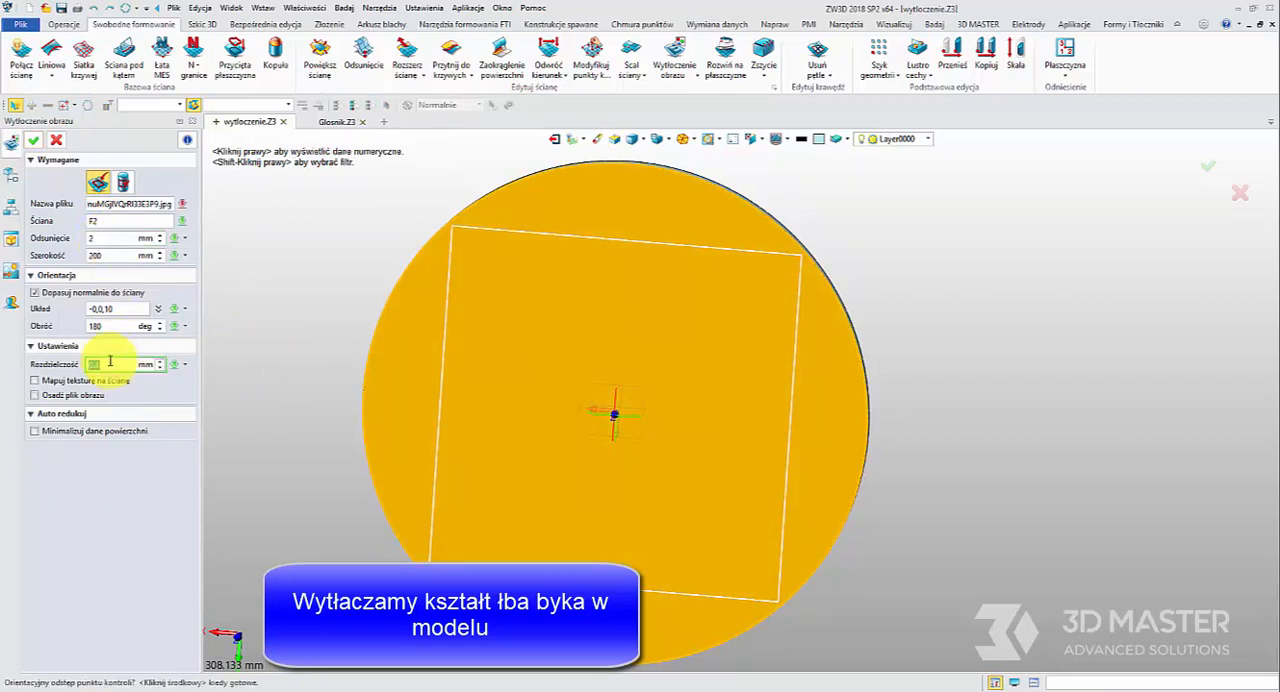
{"action": "left_click", "coordinate": [35, 137]}
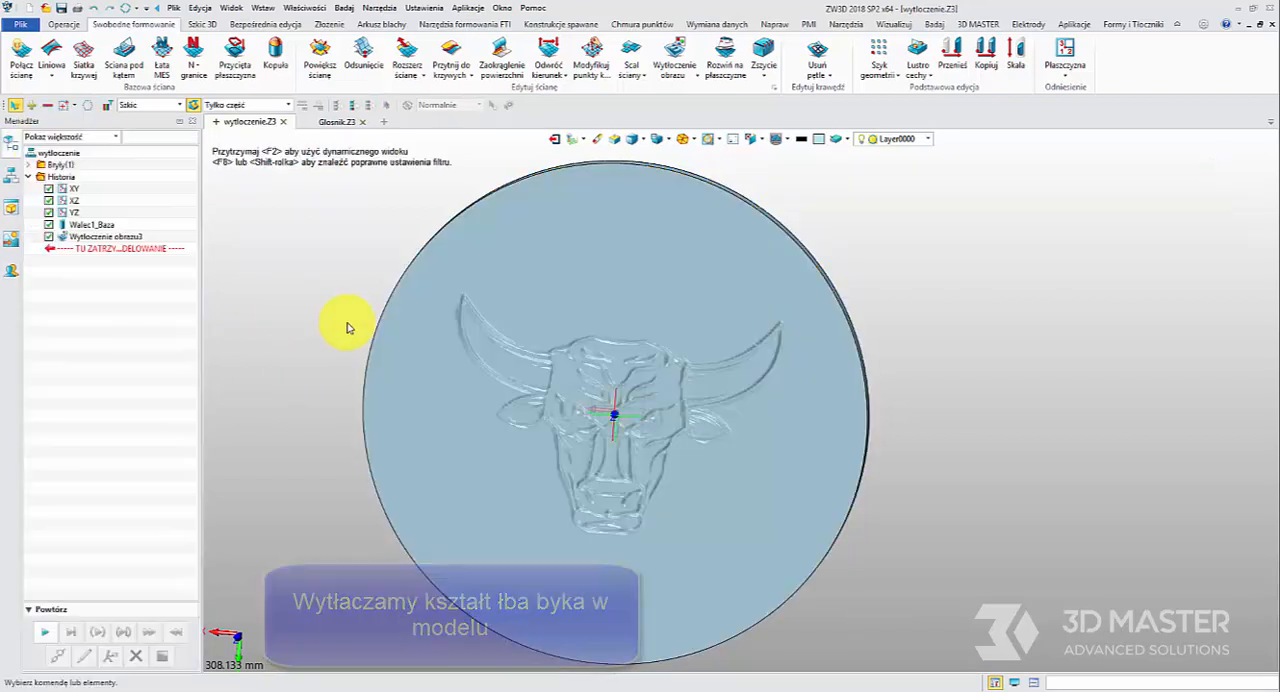
{"action": "right_click_drag", "start_coordinate": [417, 363], "coordinate": [489, 341]}
{"action": "scroll", "coordinate": [505, 334], "scroll_direction": "up", "scroll_amount": 5}
{"action": "scroll", "coordinate": [489, 341], "scroll_direction": "down", "scroll_amount": 10}
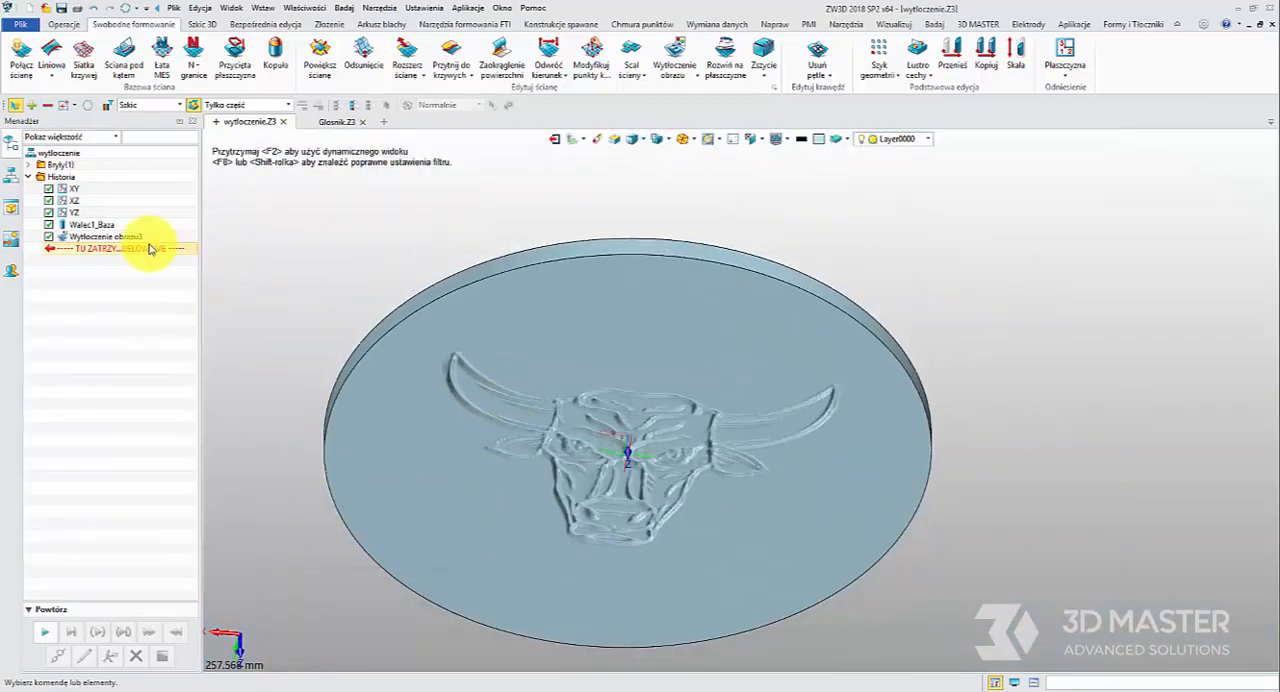
Redefine the bull's head emboss with an offset of -3 mm so the relief points outward from the disc face
{"action": "right_click", "coordinate": [120, 237]}
{"action": "left_click", "coordinate": [120, 227]}
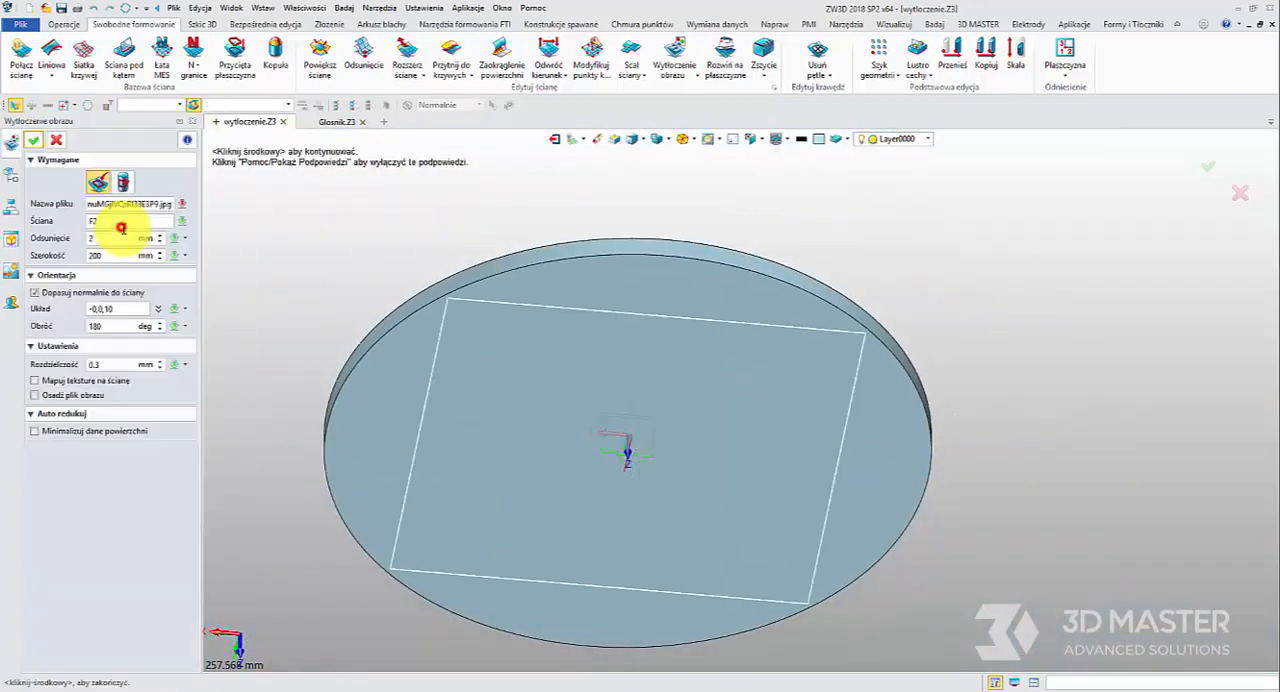
{"action": "left_click", "coordinate": [112, 236]}
{"action": "double_click", "coordinate": [112, 236]}
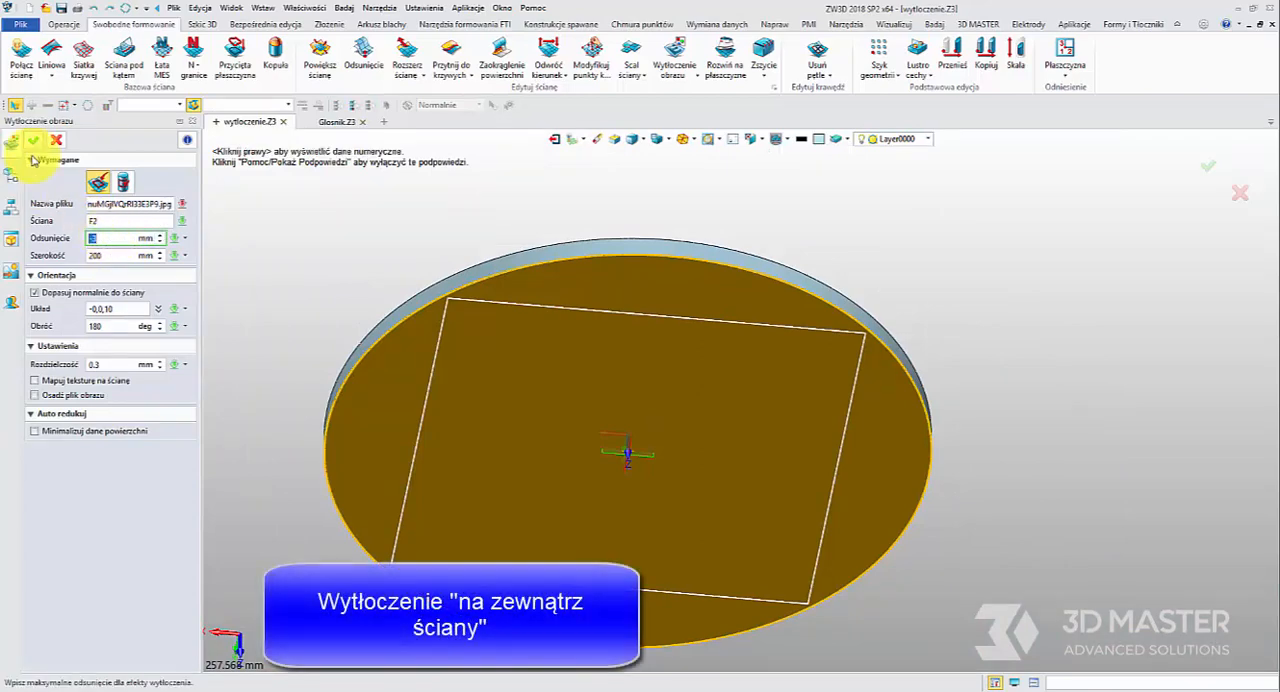
{"action": "right_click_drag", "start_coordinate": [523, 512], "coordinate": [617, 422]}
{"action": "scroll", "coordinate": [505, 383], "scroll_direction": "up", "scroll_amount": 5}
{"action": "scroll", "coordinate": [618, 423], "scroll_direction": "down", "scroll_amount": 5}
{"action": "middle_click_drag", "start_coordinate": [620, 423], "coordinate": [559, 446]}
{"action": "right_click_drag", "start_coordinate": [560, 447], "coordinate": [463, 443]}
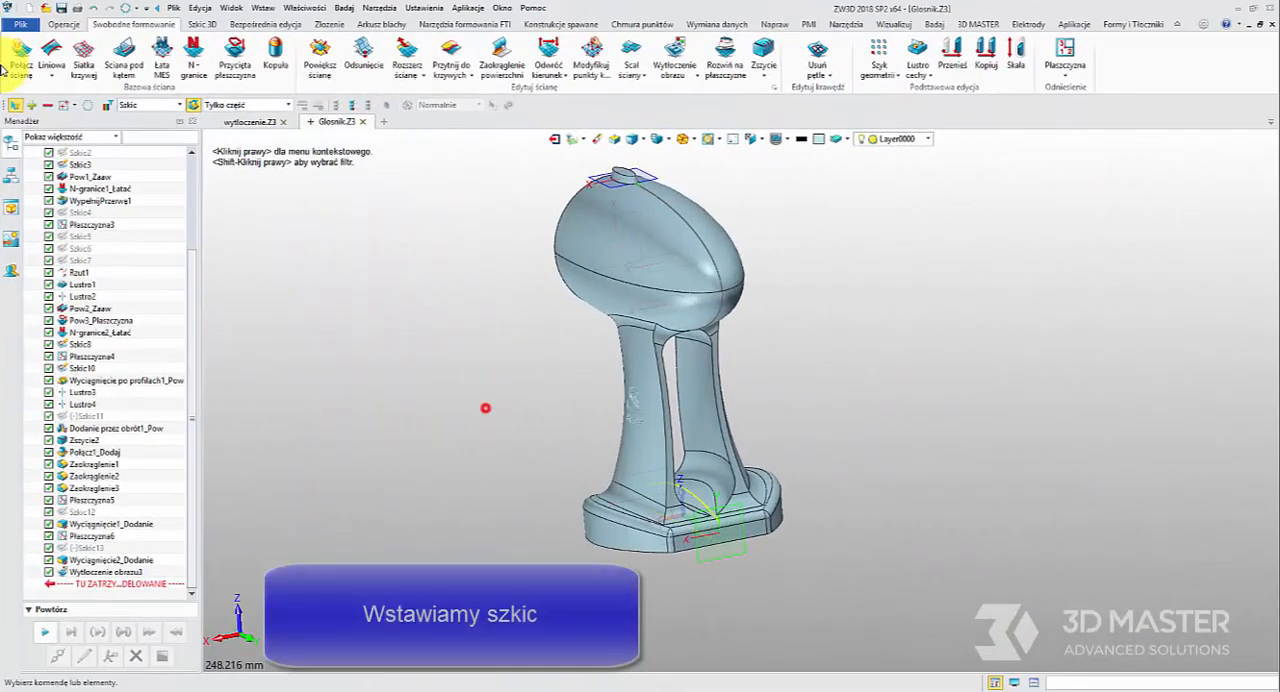
In Glosnik.Z3, create a new sketch on the datum plane at the front of the base
{"action": "left_click", "coordinate": [64, 24]}
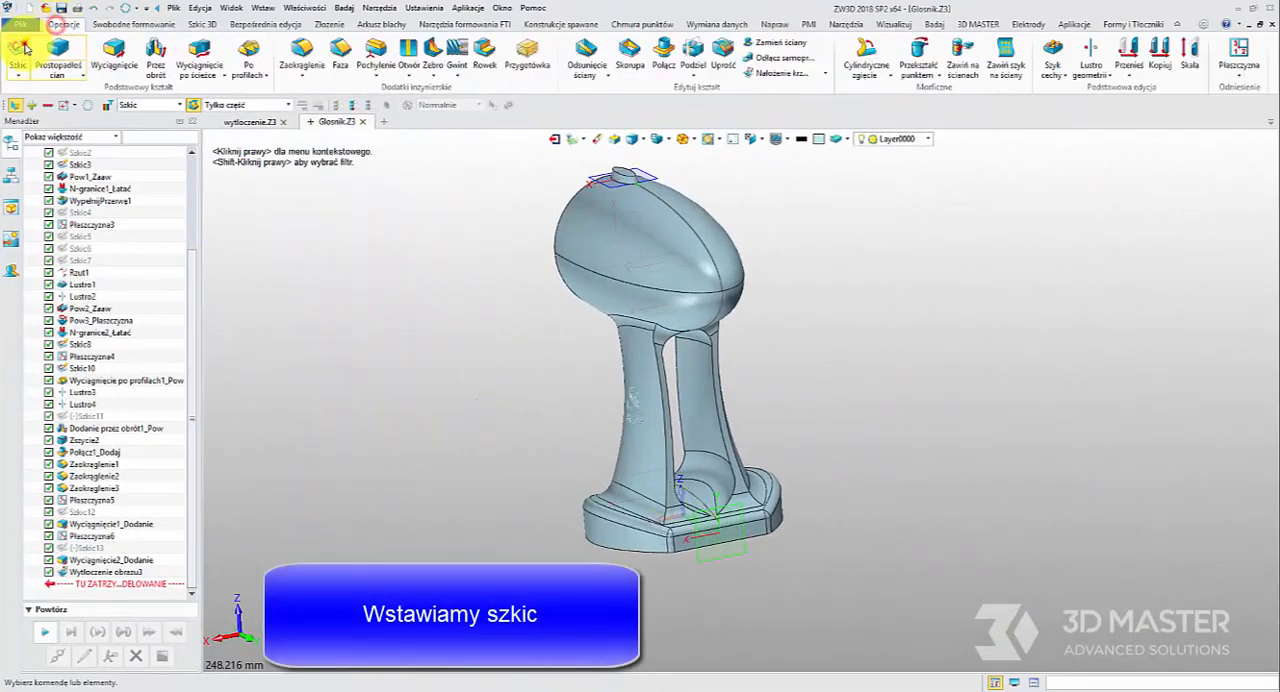
{"action": "left_click", "coordinate": [18, 55]}
{"action": "left_click", "coordinate": [748, 515]}
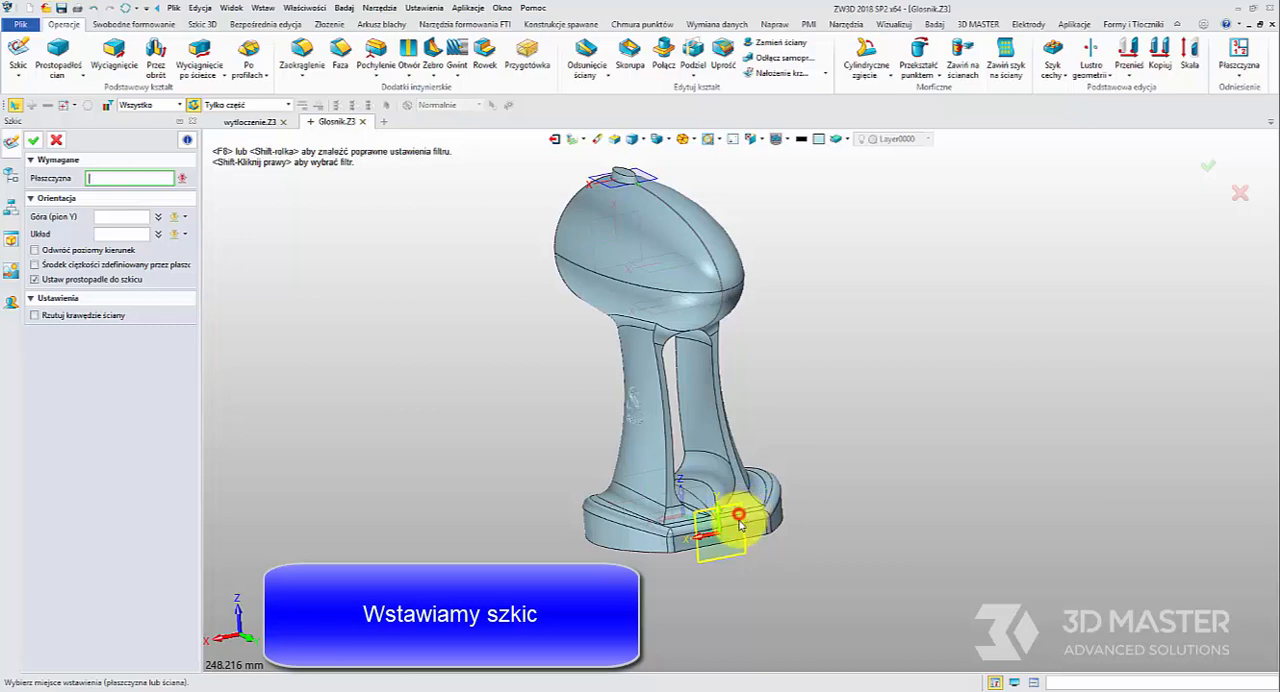
{"action": "left_click", "coordinate": [730, 512]}
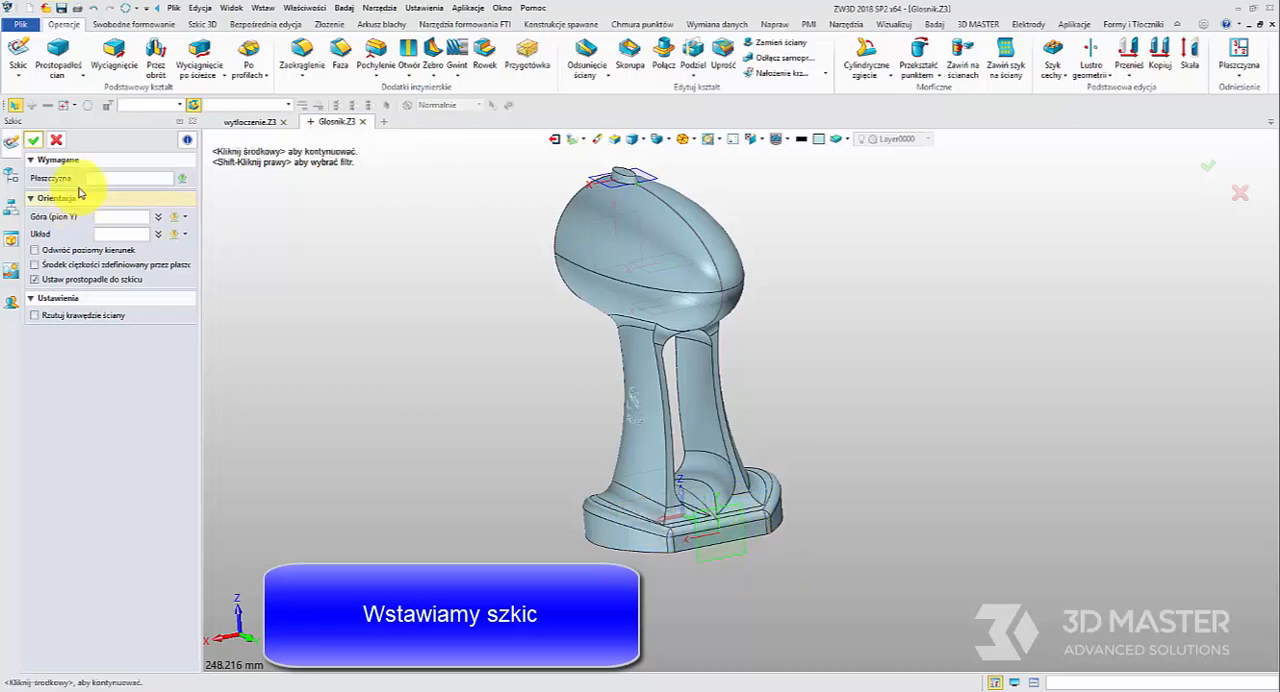
{"action": "left_click", "coordinate": [749, 549]}
{"action": "middle_click", "coordinate": [840, 415]}
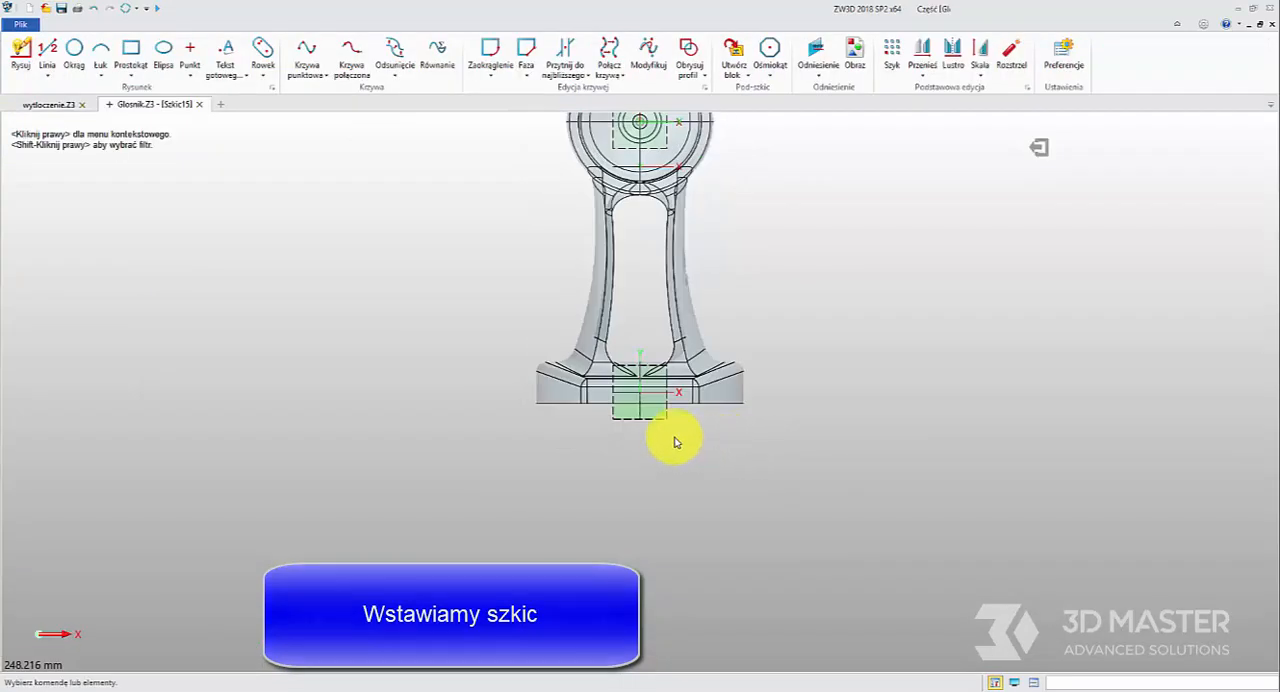
Import the snake logo file into the sketch as curves
{"action": "left_click", "coordinate": [169, 24]}
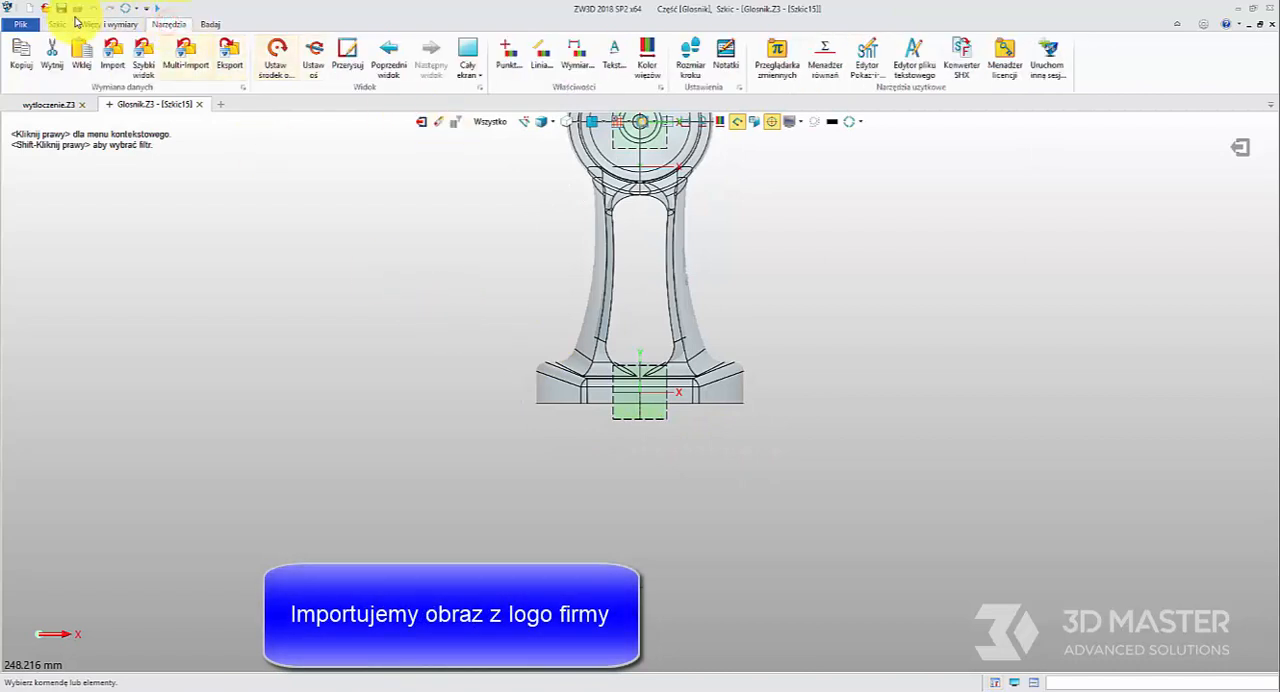
{"action": "left_click", "coordinate": [110, 62]}
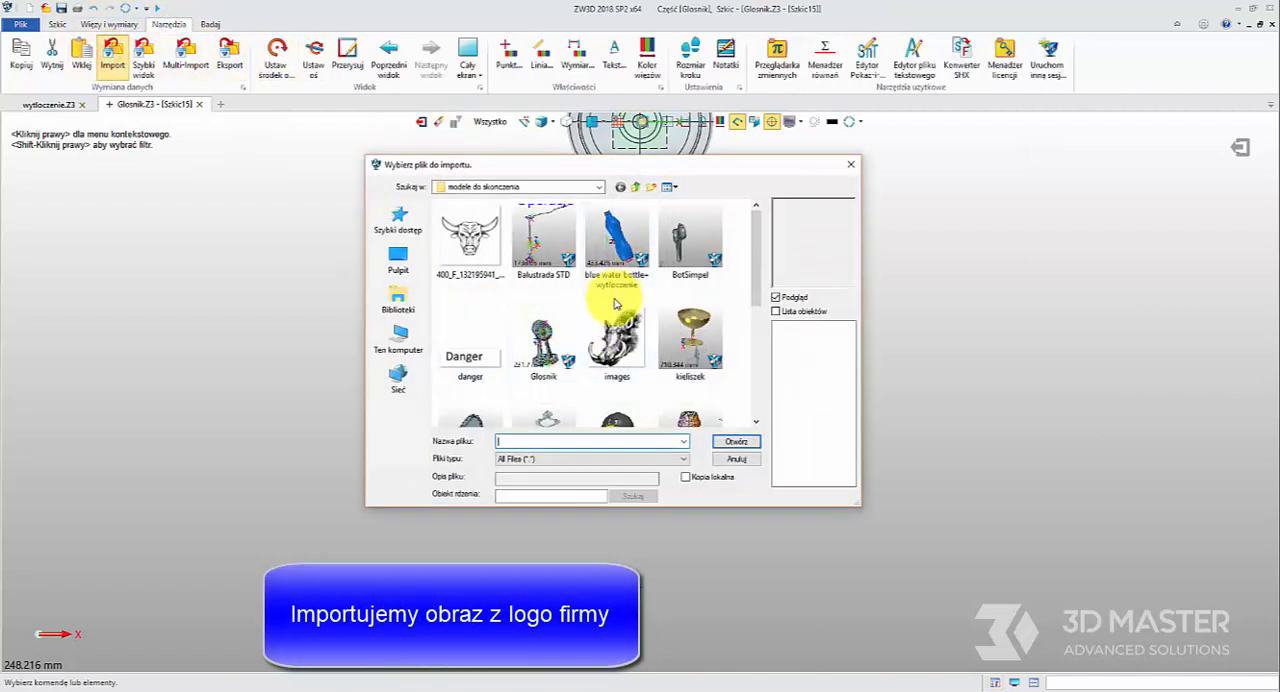
{"action": "scroll", "coordinate": [560, 330], "scroll_direction": "down", "scroll_amount": 5}
{"action": "left_click", "coordinate": [528, 297]}
{"action": "left_click", "coordinate": [733, 443]}
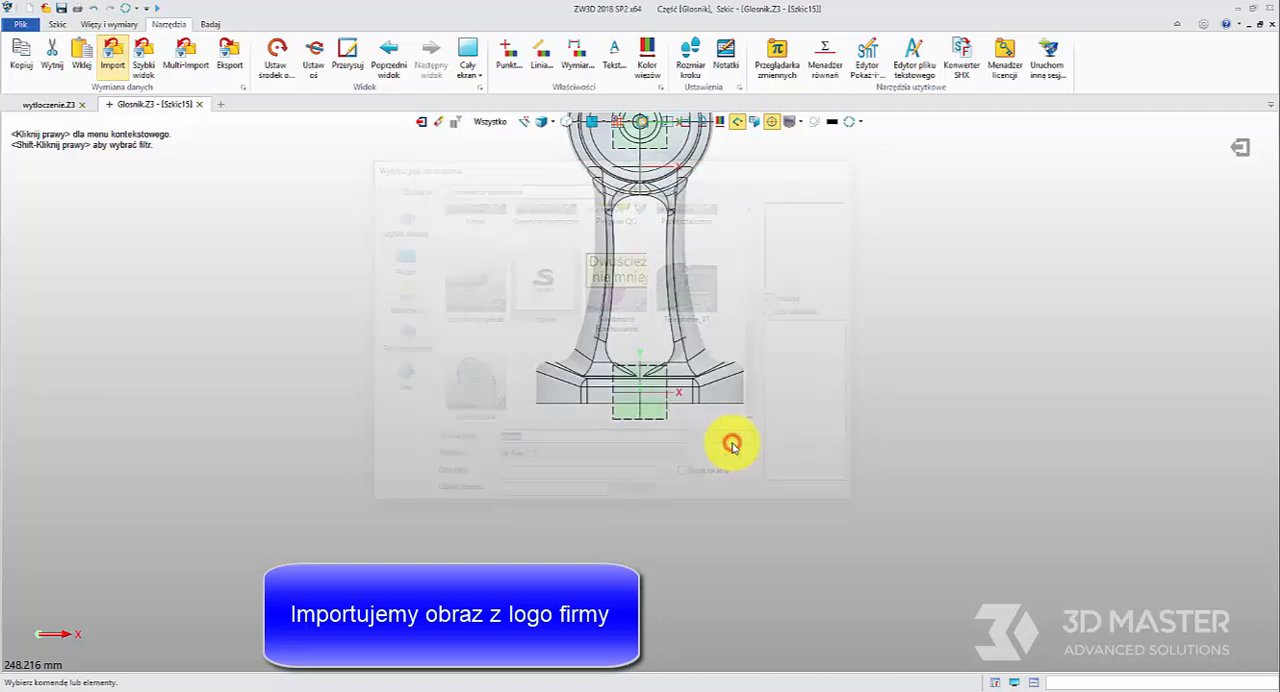
{"action": "left_click", "coordinate": [634, 537]}
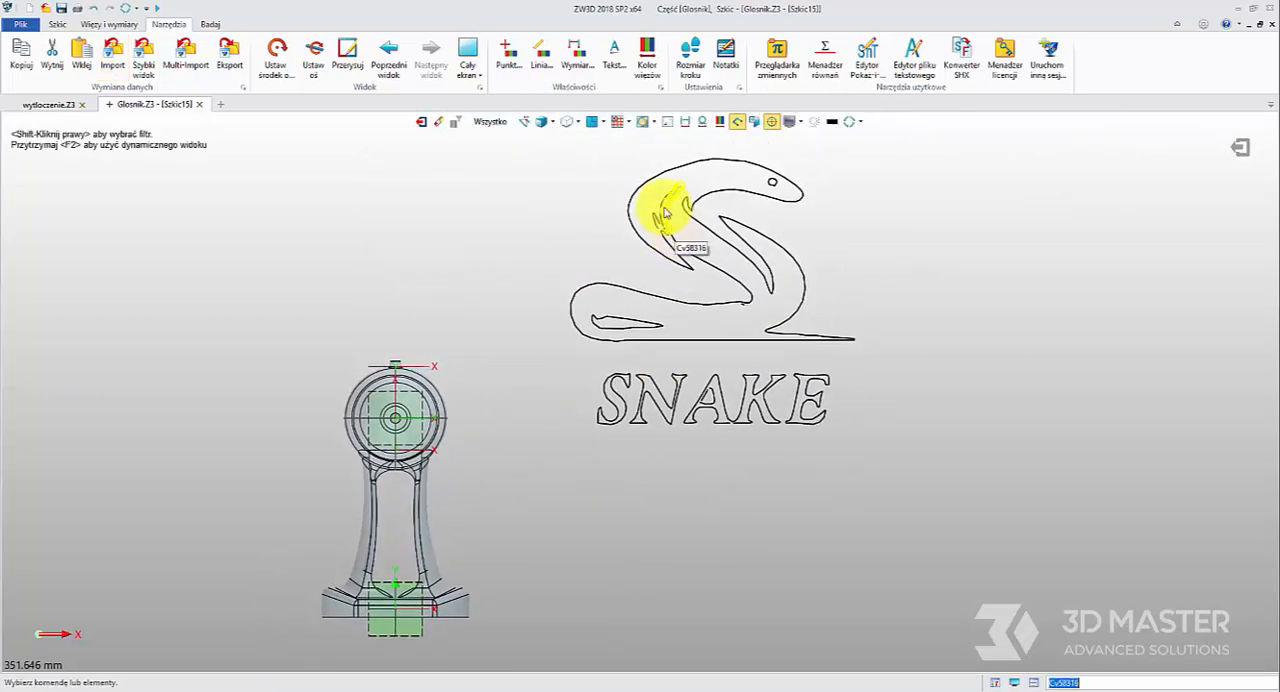
Close the gap at the upper end of the snake's long inner slit by moving one curve's end point onto the other's
{"action": "scroll", "coordinate": [660, 214], "scroll_direction": "up", "scroll_amount": 6}
{"action": "middle_click_drag", "start_coordinate": [704, 163], "coordinate": [603, 266]}
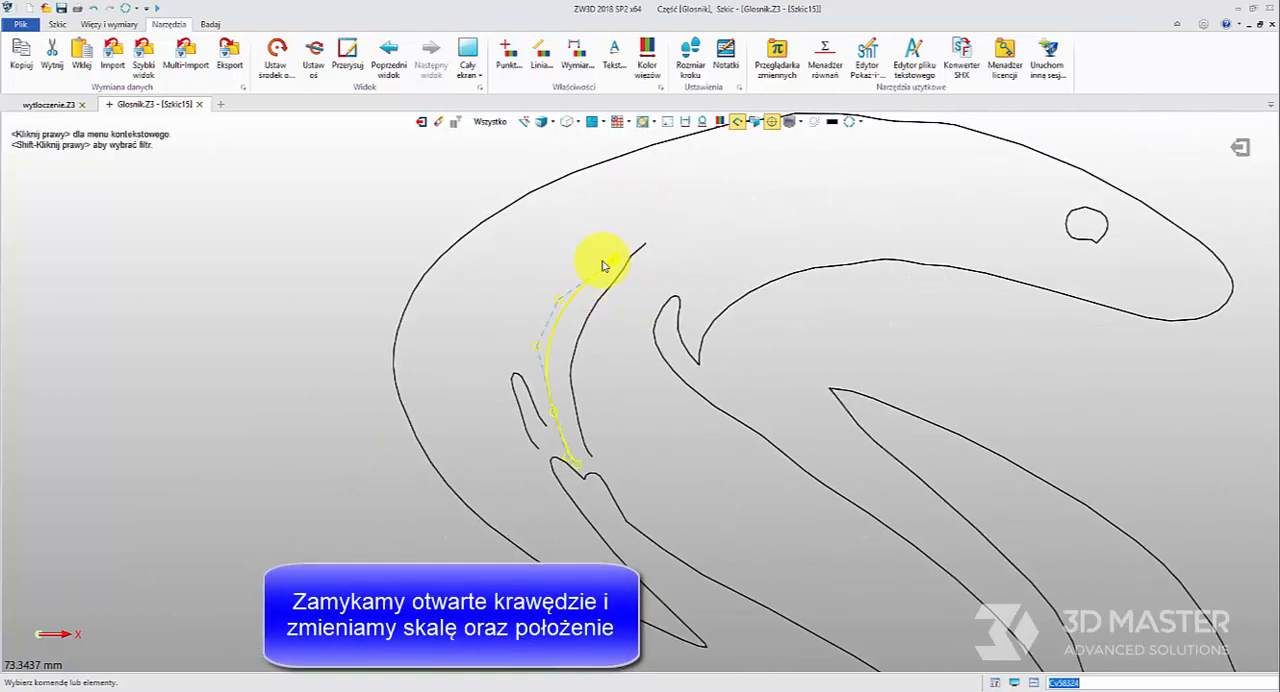
{"action": "scroll", "coordinate": [606, 265], "scroll_direction": "up", "scroll_amount": 3}
{"action": "left_click", "coordinate": [613, 265]}
{"action": "scroll", "coordinate": [617, 277], "scroll_direction": "up", "scroll_amount": 3}
{"action": "scroll", "coordinate": [617, 266], "scroll_direction": "up", "scroll_amount": 1}
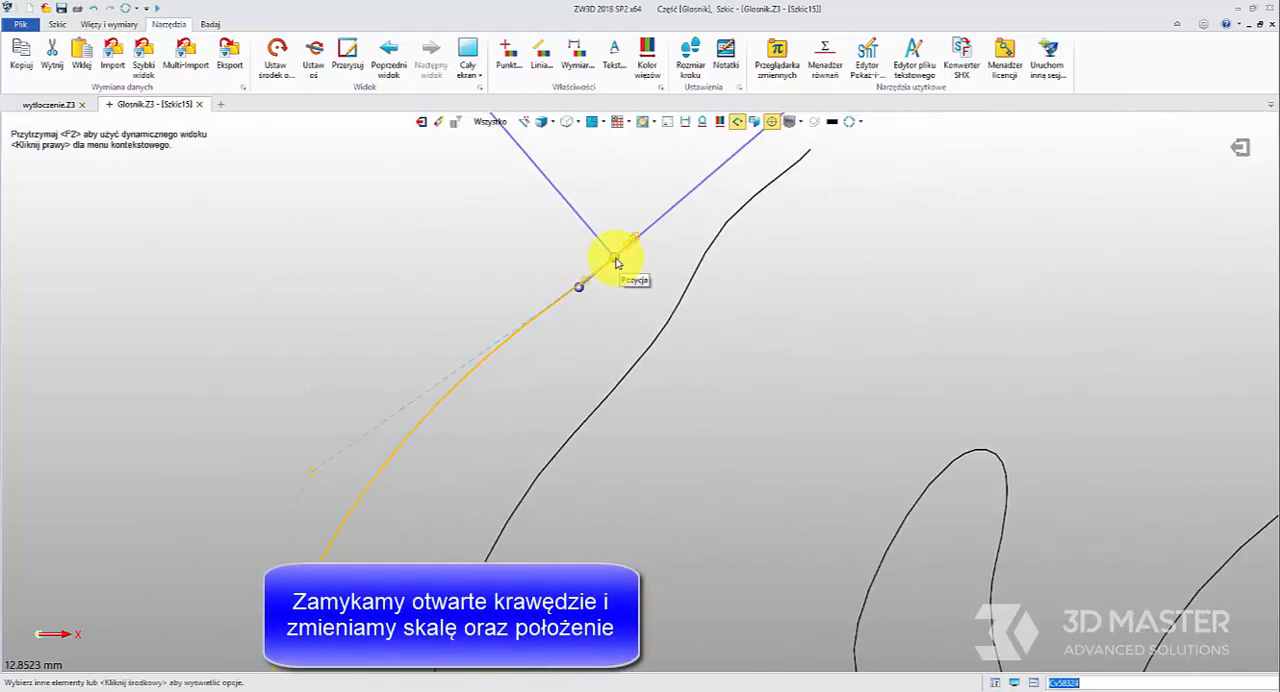
{"action": "left_click_drag", "start_coordinate": [636, 239], "coordinate": [637, 237]}
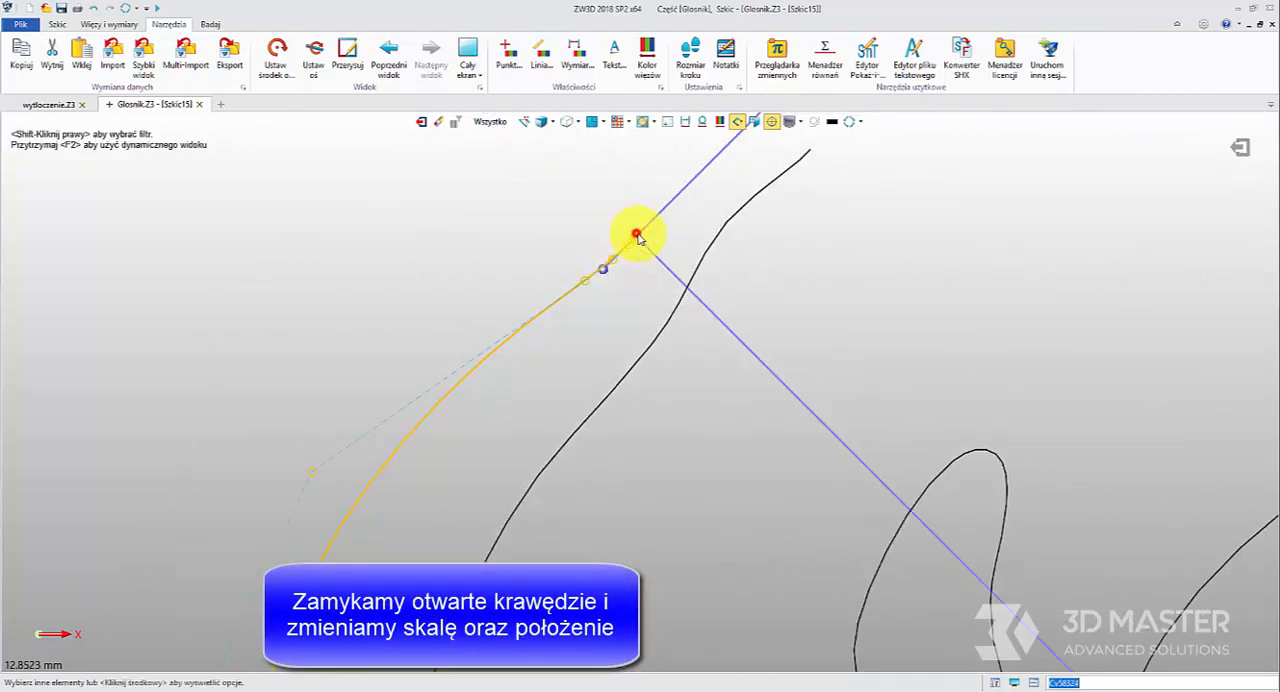
{"action": "left_click", "coordinate": [785, 175]}
{"action": "left_click", "coordinate": [811, 152]}
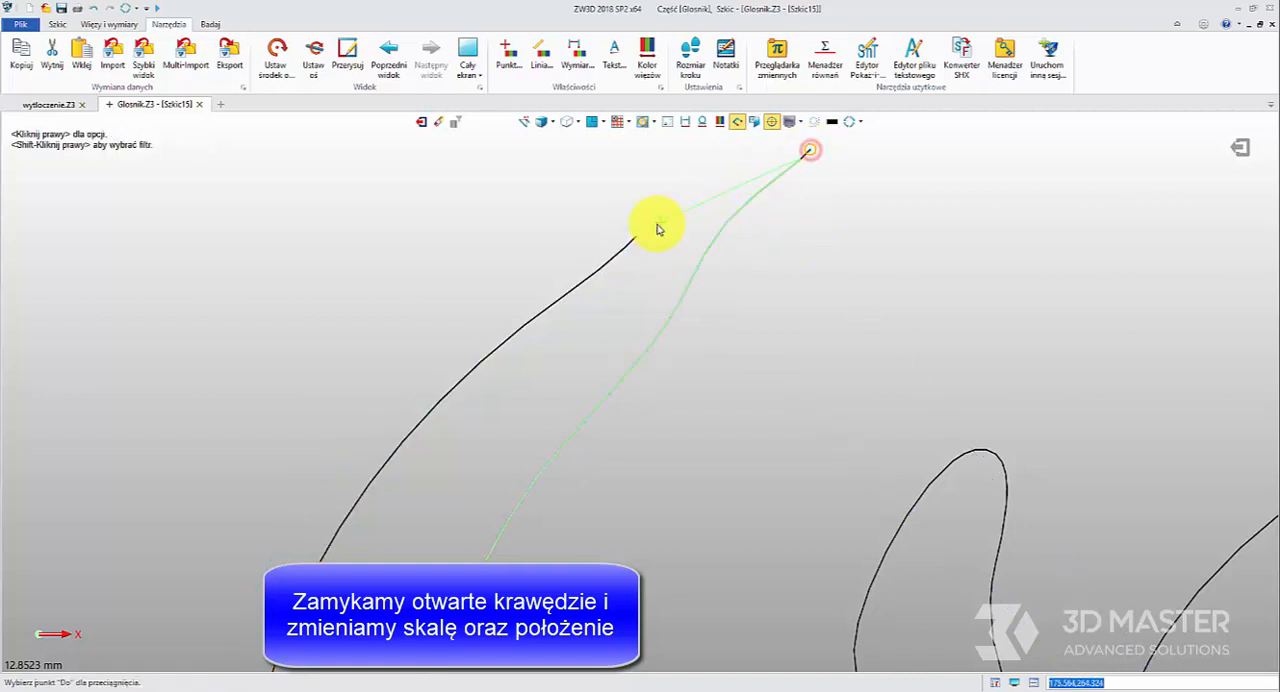
{"action": "left_click", "coordinate": [640, 238]}
Close the lower gaps of the long slit and the small neighbouring loop by joining each pair of open end points
{"action": "scroll", "coordinate": [523, 357], "scroll_direction": "down", "scroll_amount": 3}
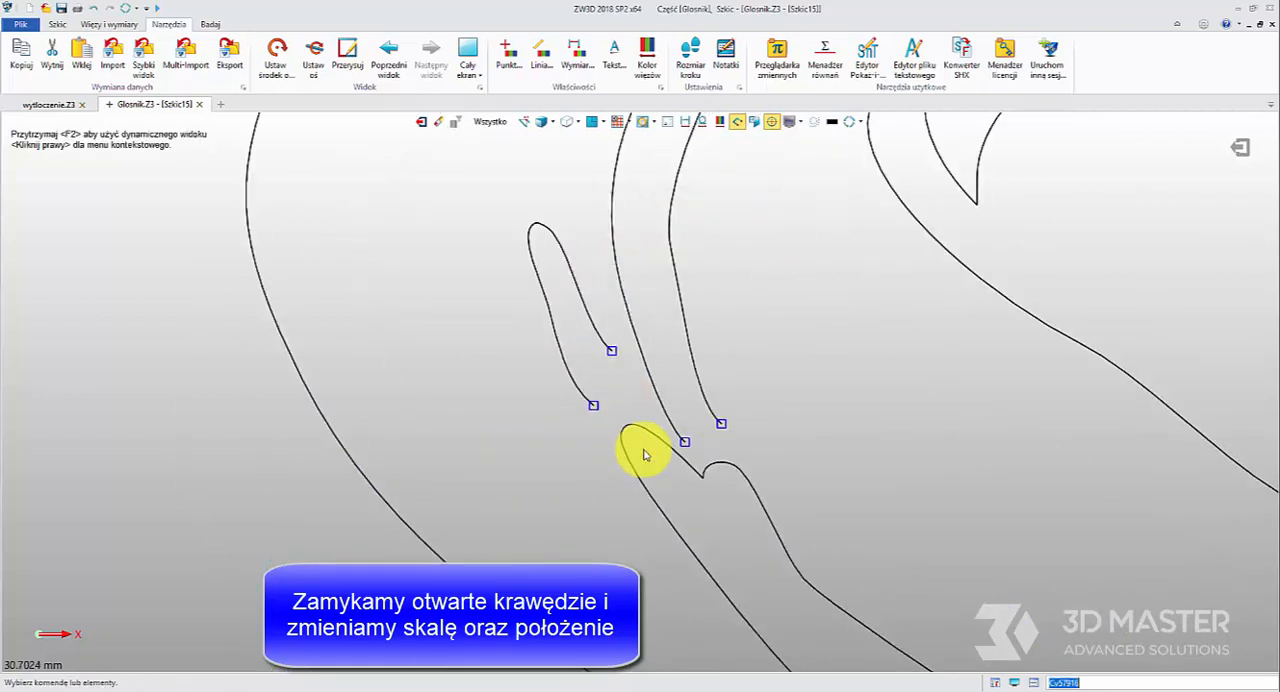
{"action": "scroll", "coordinate": [643, 449], "scroll_direction": "up", "scroll_amount": 3}
{"action": "left_click", "coordinate": [753, 438]}
{"action": "left_click", "coordinate": [840, 388]}
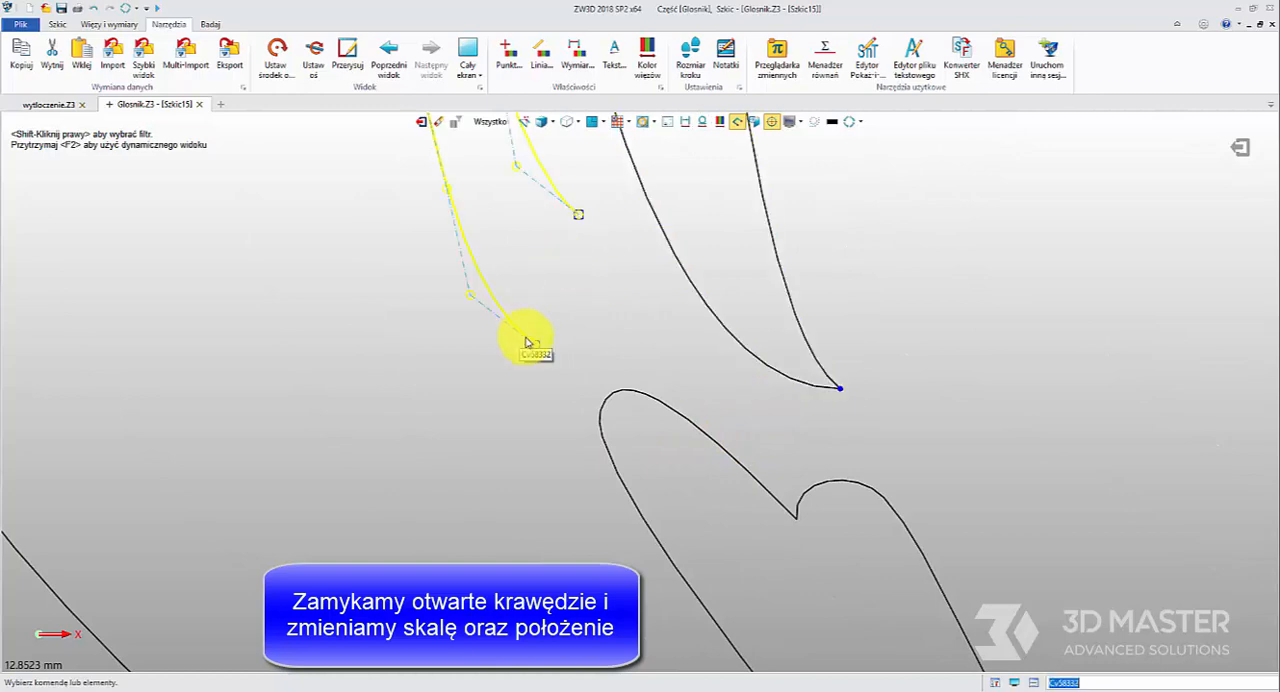
{"action": "left_click", "coordinate": [579, 213]}
{"action": "left_click", "coordinate": [535, 345]}
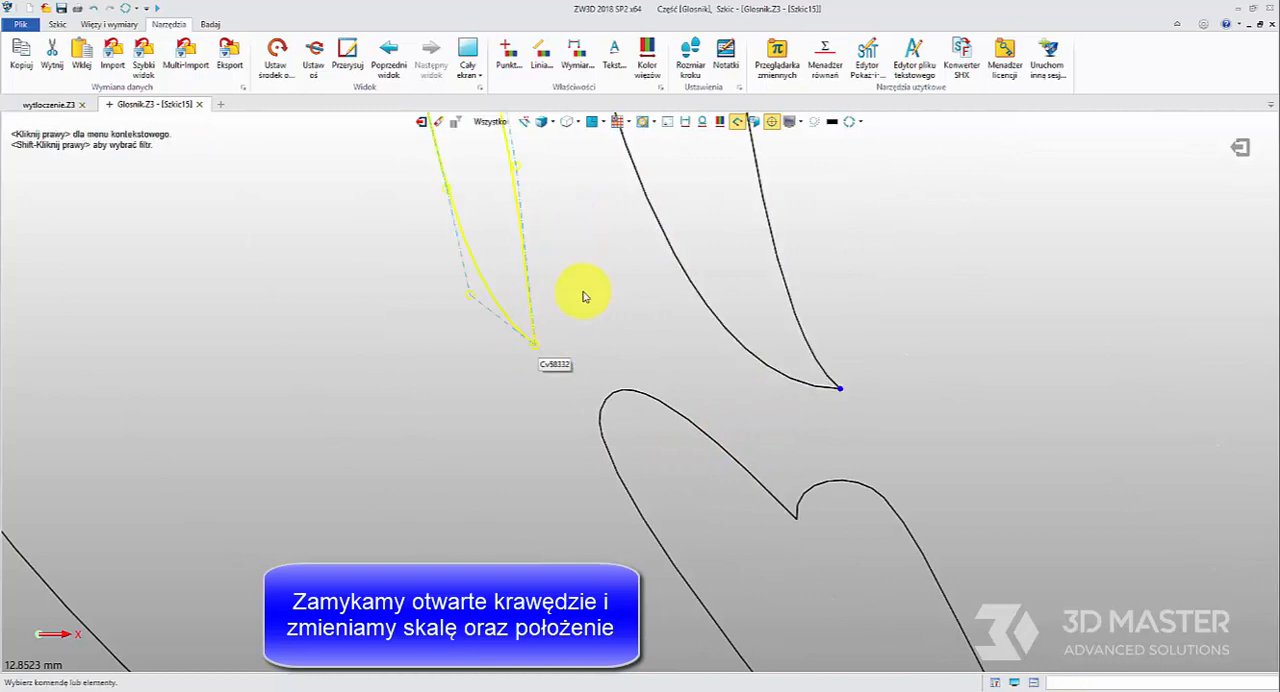
Delete the stray element and close the lower gap of the inner triangle of the letter A by joining its open end points
{"action": "scroll", "coordinate": [588, 299], "scroll_direction": "down", "scroll_amount": 5}
{"action": "middle_click_drag", "start_coordinate": [764, 499], "coordinate": [620, 180]}
{"action": "scroll", "coordinate": [716, 397], "scroll_direction": "up", "scroll_amount": 5}
{"action": "left_click", "coordinate": [593, 276]}
{"action": "key", "text": "Delete"}
{"action": "scroll", "coordinate": [595, 294], "scroll_direction": "down", "scroll_amount": 6}
{"action": "scroll", "coordinate": [502, 418], "scroll_direction": "up", "scroll_amount": 4}
{"action": "scroll", "coordinate": [541, 342], "scroll_direction": "up", "scroll_amount": 7}
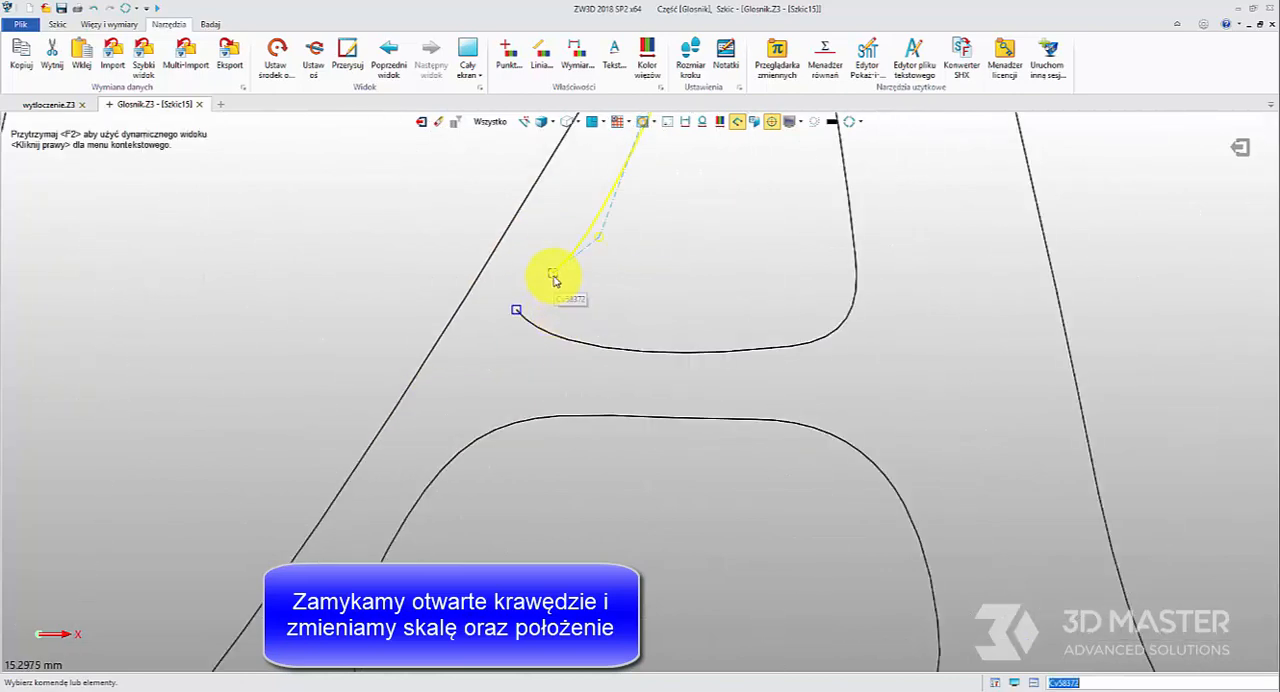
{"action": "left_click", "coordinate": [552, 274]}
{"action": "left_click", "coordinate": [518, 308]}
Close the upper gap of the A's inner triangle and the gap in the bottom edge of its right foot by joining the open end points
{"action": "middle_click_drag", "start_coordinate": [542, 358], "coordinate": [488, 497]}
{"action": "scroll", "coordinate": [488, 497], "scroll_direction": "down", "scroll_amount": 2}
{"action": "left_click", "coordinate": [569, 294]}
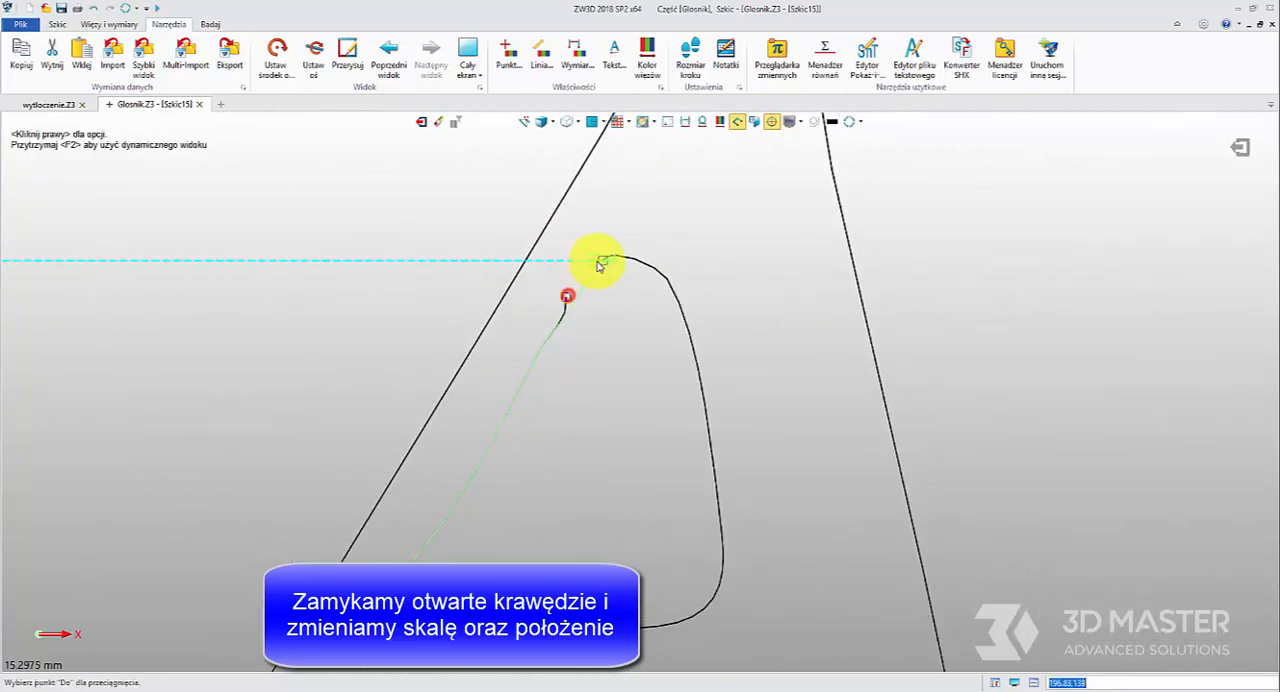
{"action": "left_click", "coordinate": [603, 260]}
{"action": "scroll", "coordinate": [594, 376], "scroll_direction": "down", "scroll_amount": 5}
{"action": "scroll", "coordinate": [686, 380], "scroll_direction": "up", "scroll_amount": 5}
{"action": "left_click", "coordinate": [686, 380]}
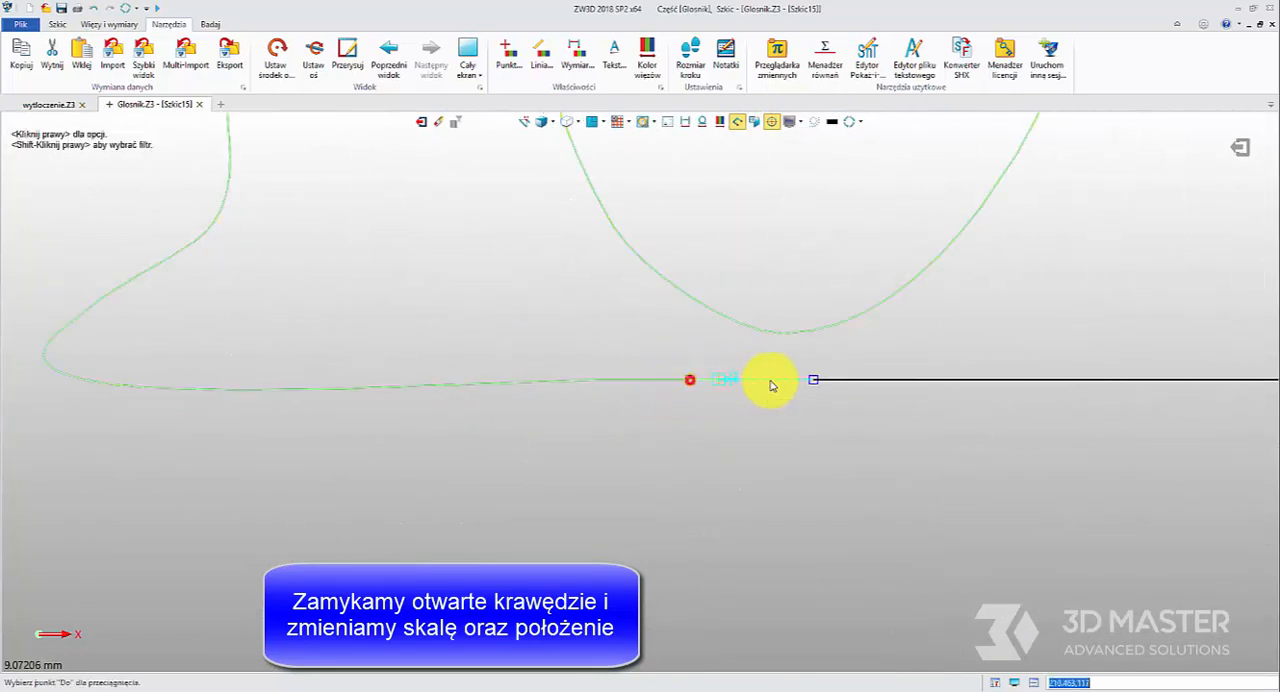
{"action": "left_click", "coordinate": [814, 380]}
{"action": "scroll", "coordinate": [658, 342], "scroll_direction": "down", "scroll_amount": 4}
{"action": "scroll", "coordinate": [658, 342], "scroll_direction": "down", "scroll_amount": 8}
{"action": "scroll", "coordinate": [601, 364], "scroll_direction": "up", "scroll_amount": 2}
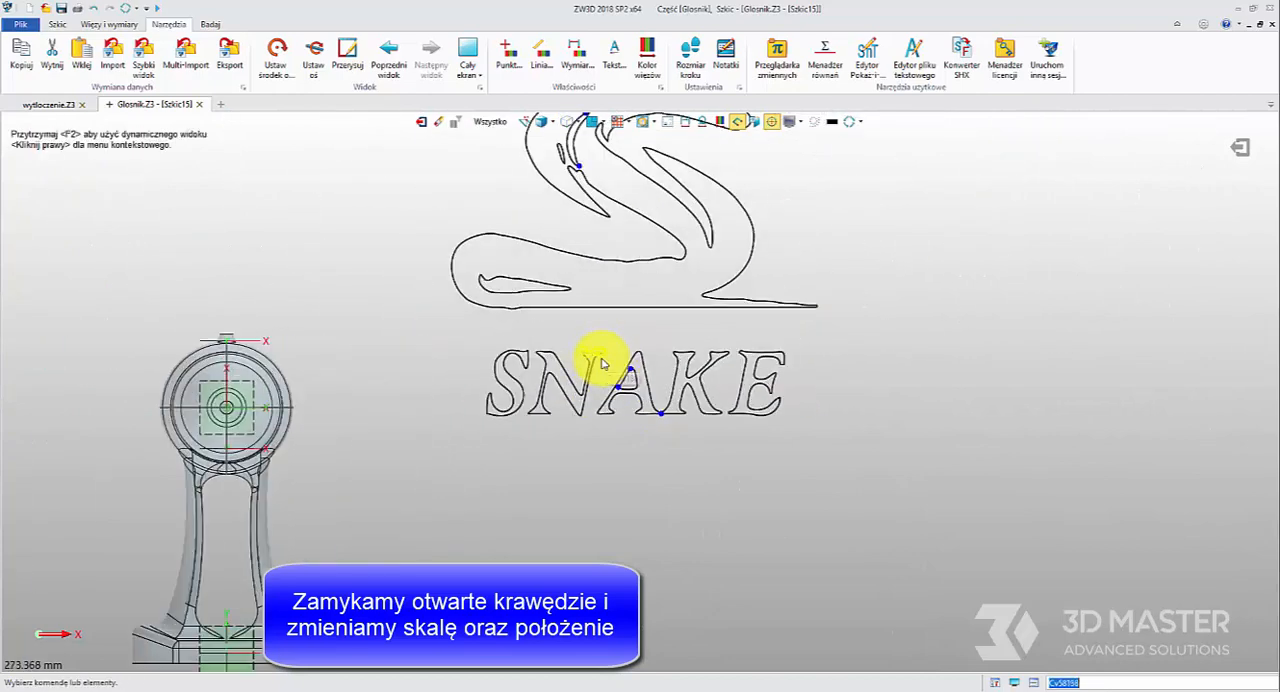
{"action": "scroll", "coordinate": [563, 288], "scroll_direction": "down", "scroll_amount": 2}
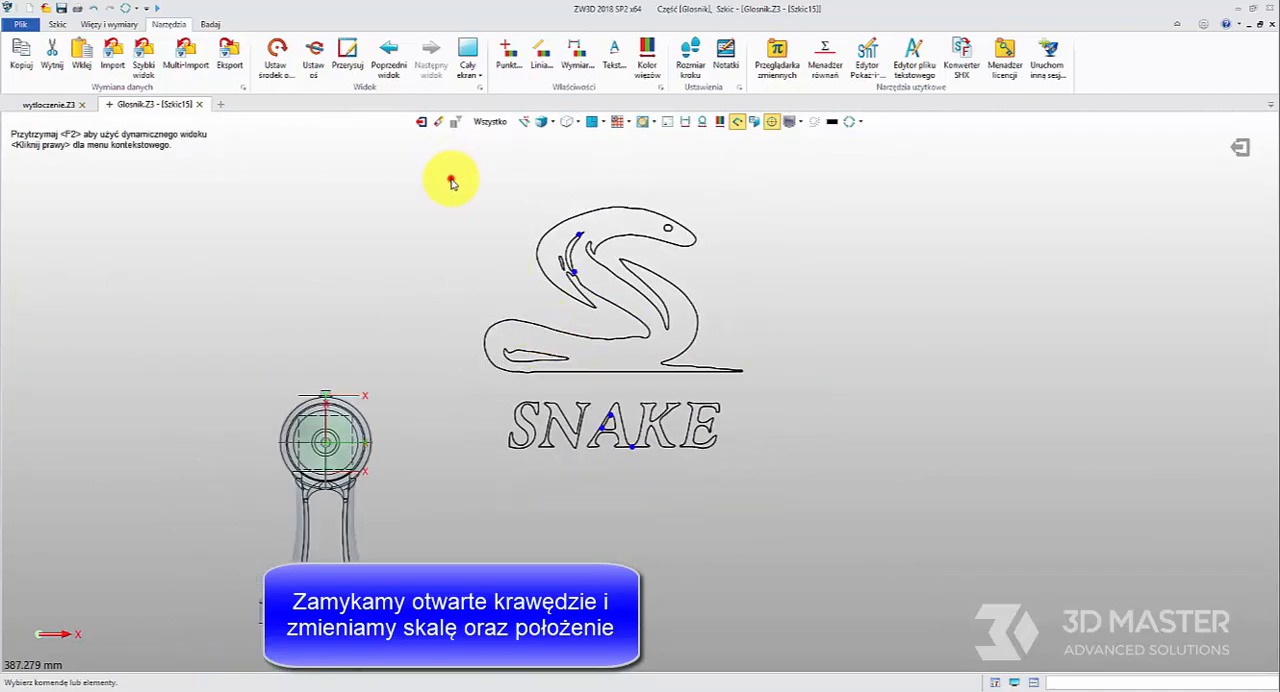
Scale the whole snake logo uniformly to about one fifth of its size, using a base point at its lower-left corner
{"action": "left_click_drag", "start_coordinate": [451, 182], "coordinate": [812, 488]}
{"action": "left_click", "coordinate": [56, 23]}
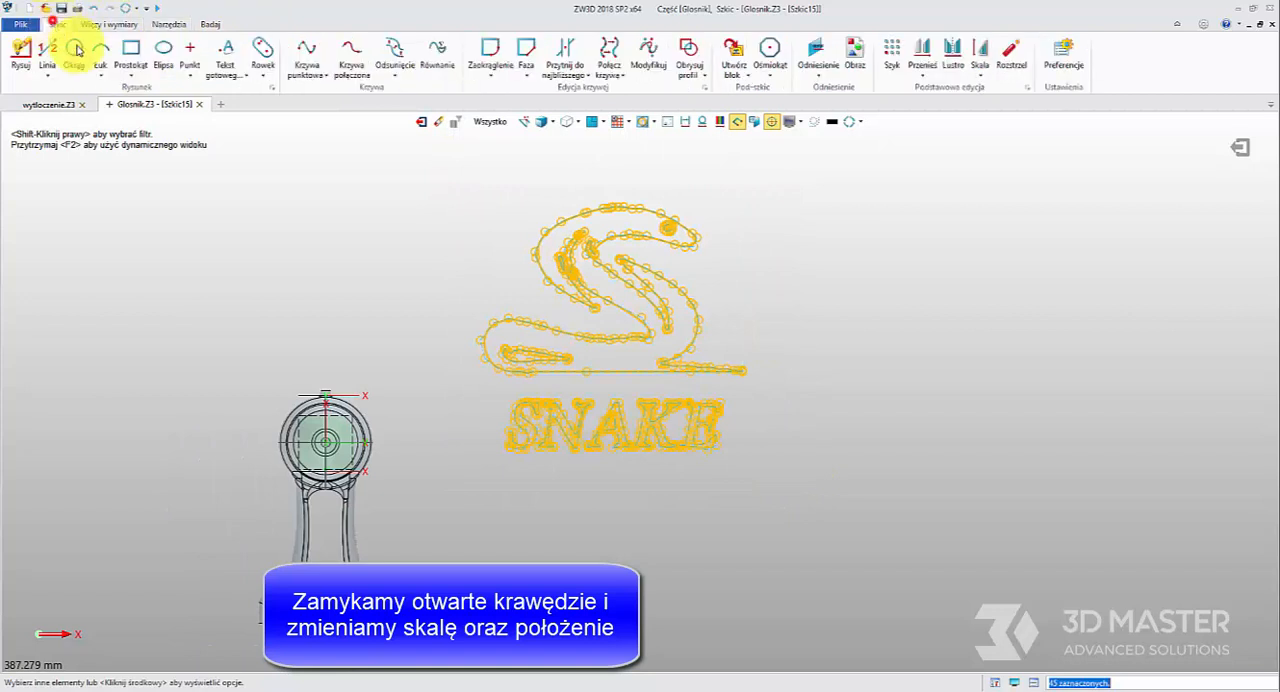
{"action": "left_click", "coordinate": [920, 74]}
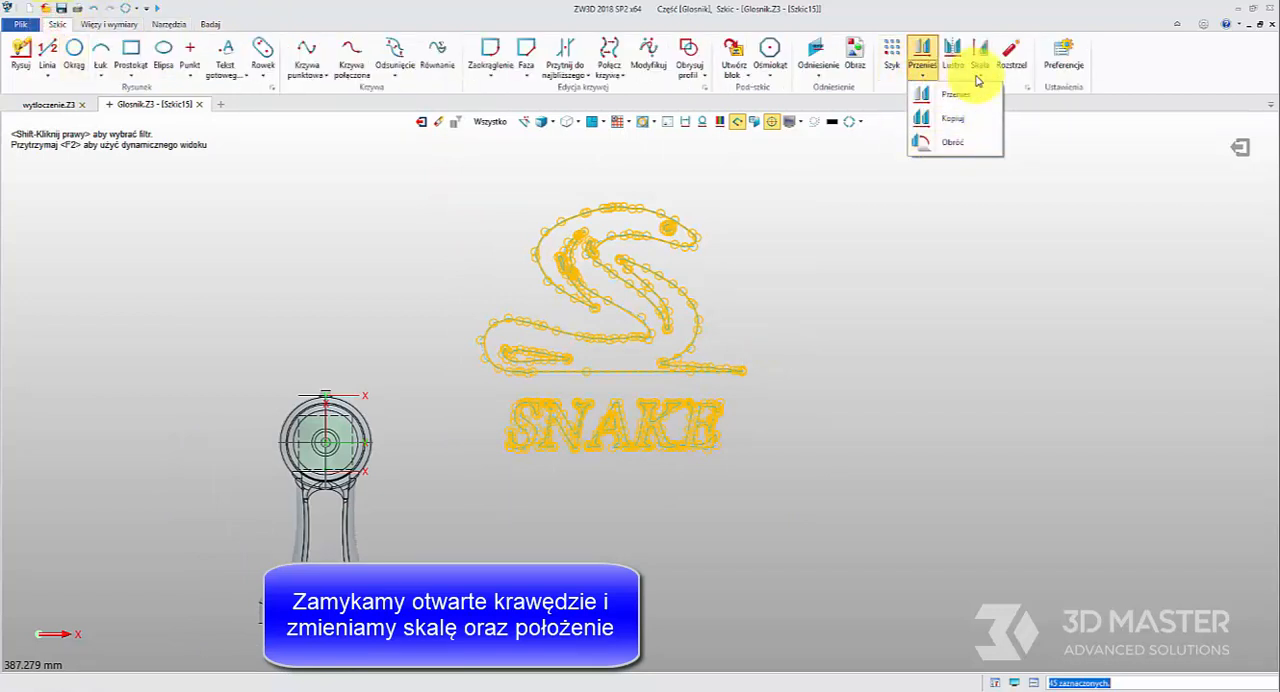
{"action": "left_click", "coordinate": [979, 76]}
{"action": "left_click", "coordinate": [1005, 108]}
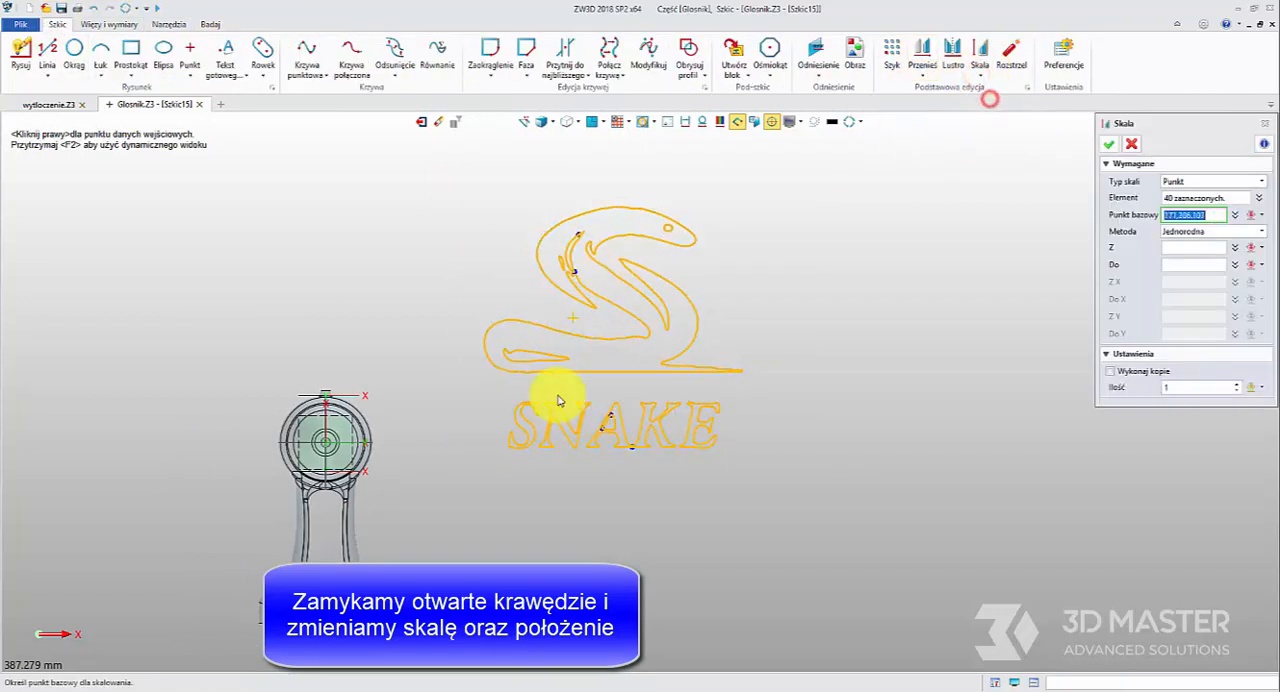
{"action": "left_click", "coordinate": [480, 448]}
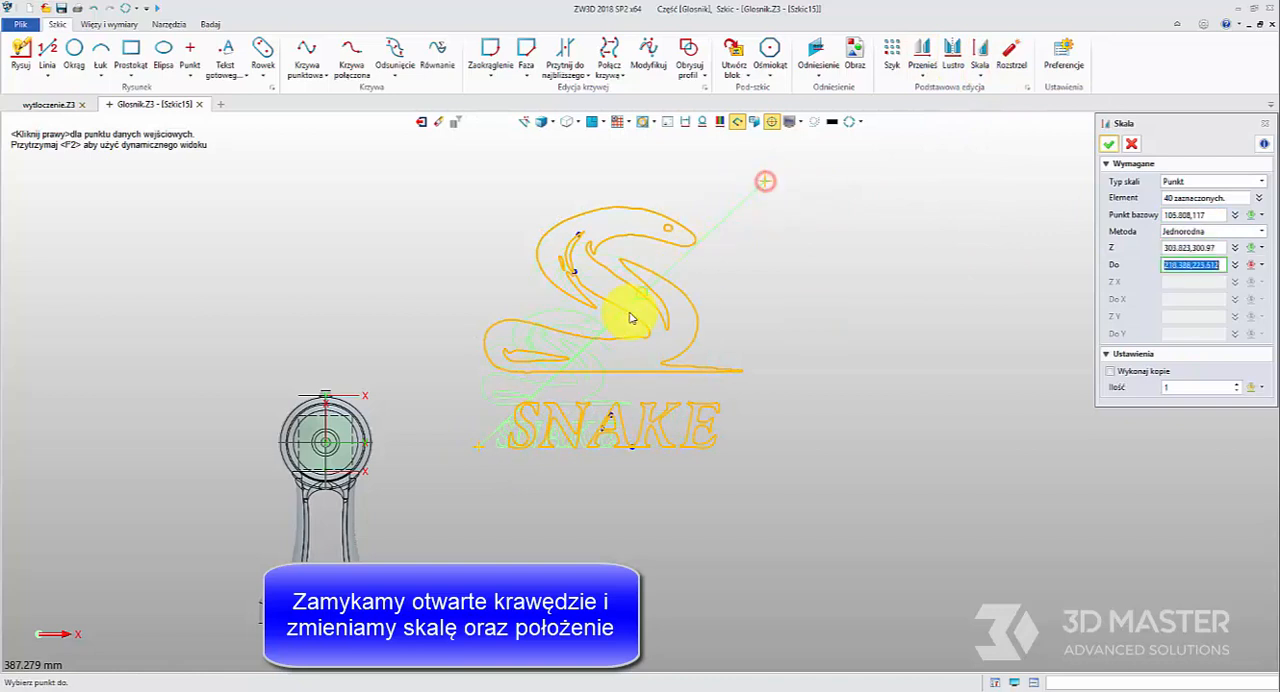
{"action": "left_click", "coordinate": [533, 388]}
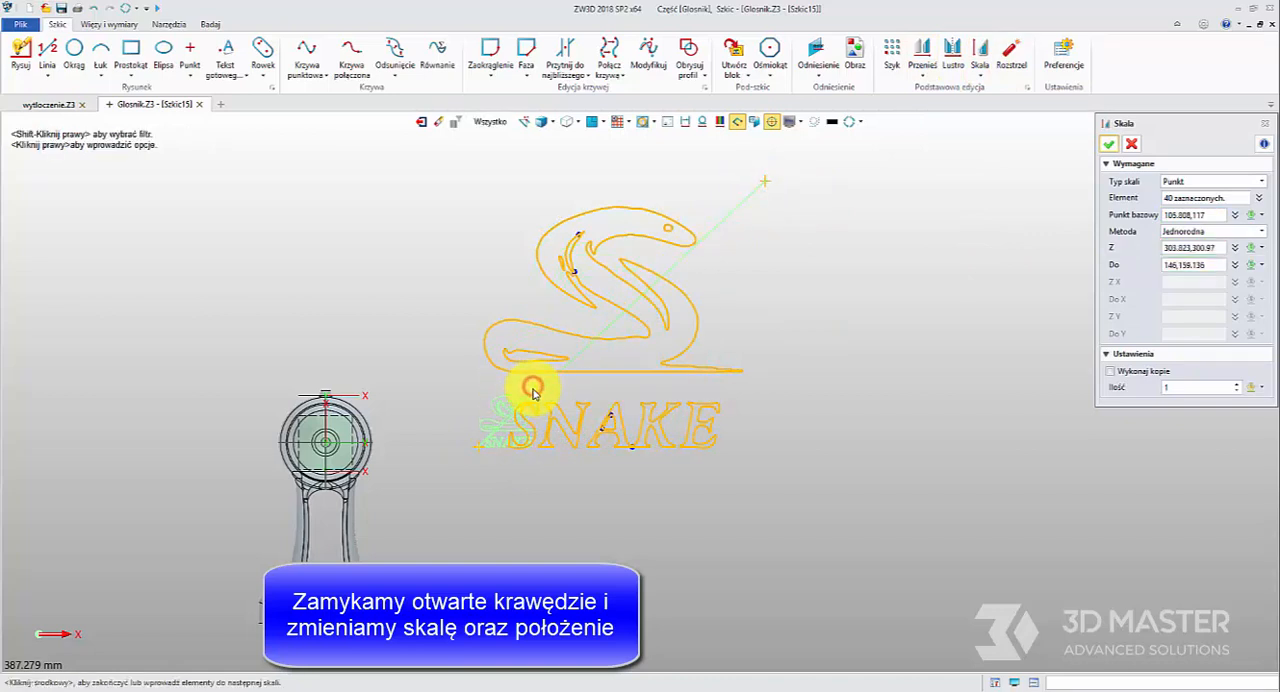
{"action": "middle_click", "coordinate": [532, 387]}
{"action": "scroll", "coordinate": [493, 426], "scroll_direction": "up", "scroll_amount": 3}
{"action": "left_click", "coordinate": [1134, 143]}
Move the whole scaled logo from its lower-left corner to the sketch origin at 0,0 and exit the sketch
{"action": "left_click", "coordinate": [922, 55]}
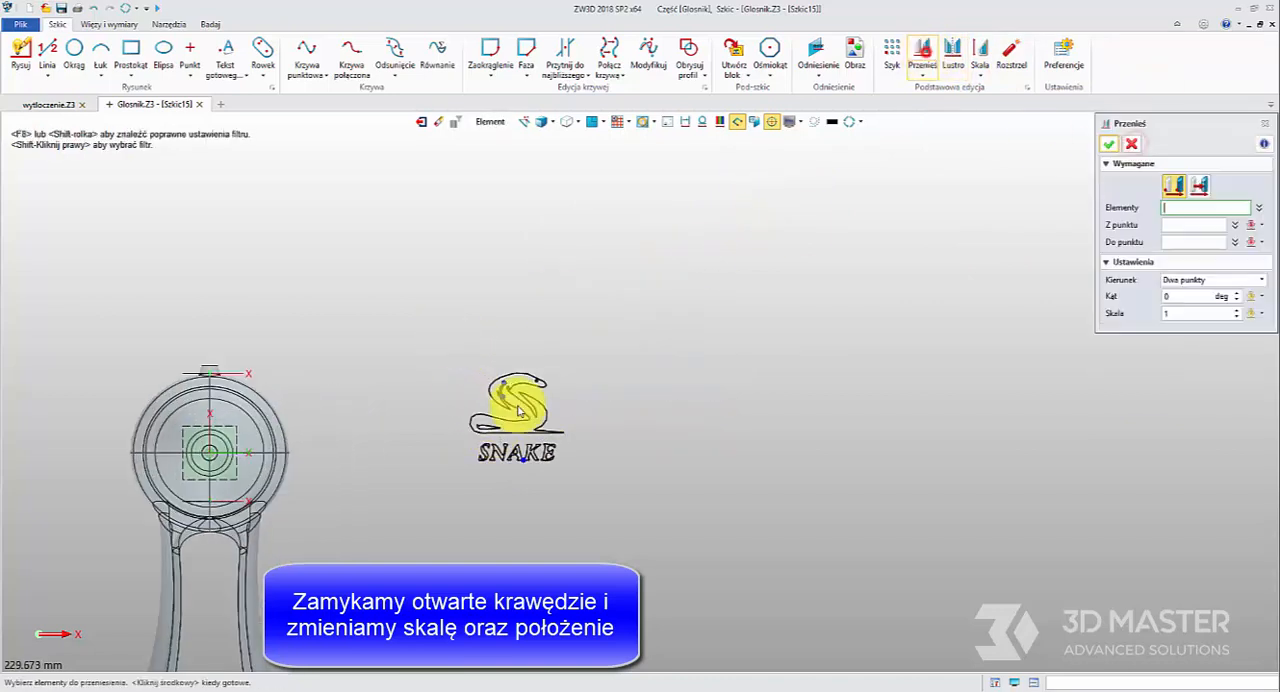
{"action": "left_click_drag", "start_coordinate": [459, 345], "coordinate": [612, 500]}
{"action": "left_click", "coordinate": [1175, 226]}
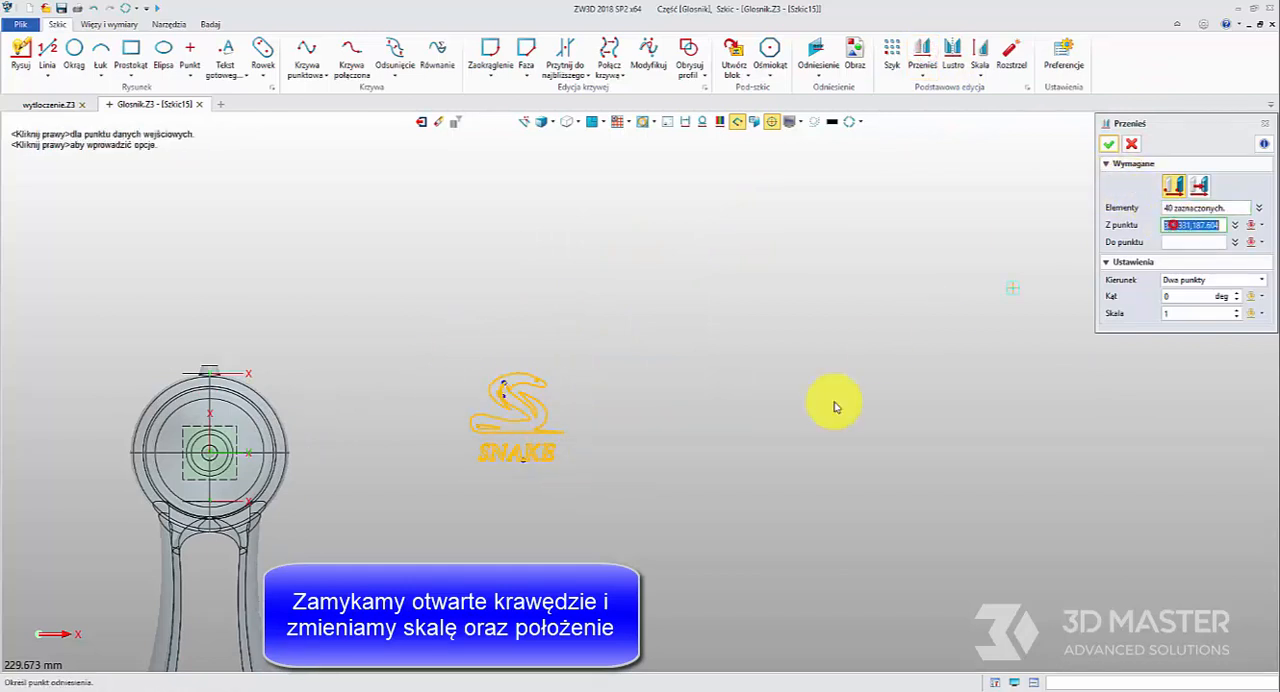
{"action": "left_click", "coordinate": [478, 461]}
{"action": "middle_click_drag", "start_coordinate": [500, 455], "coordinate": [694, 251]}
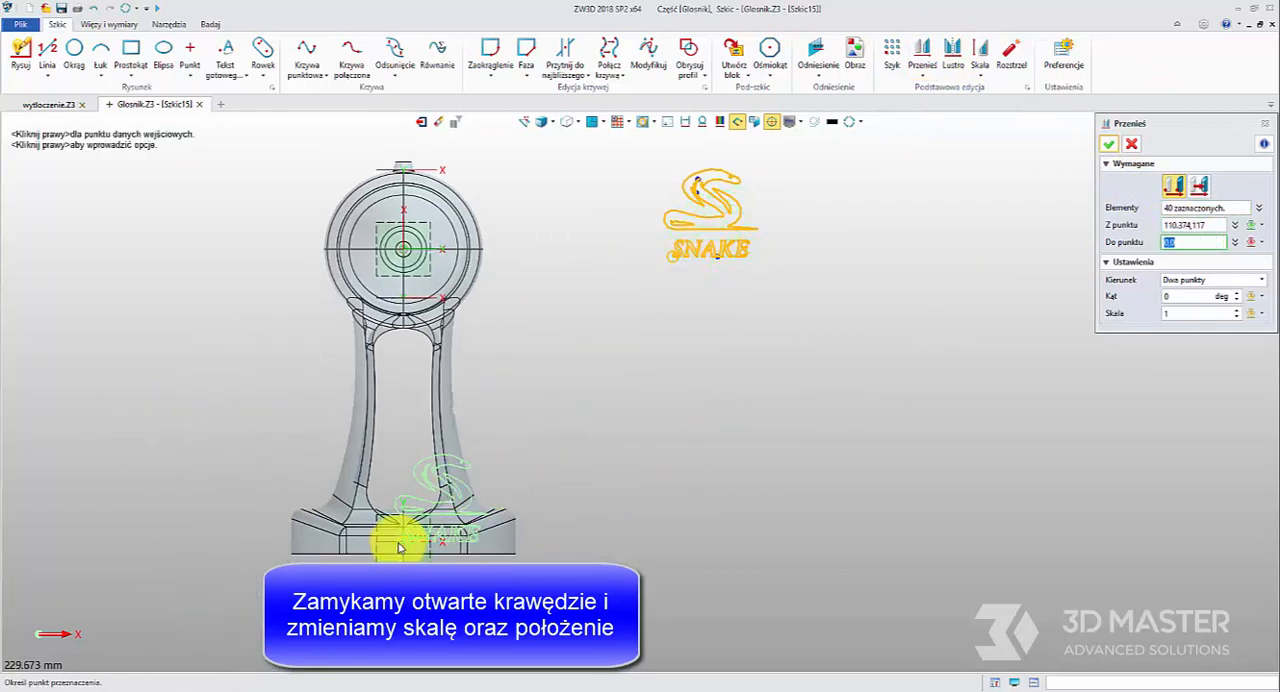
{"action": "left_click", "coordinate": [403, 541]}
{"action": "middle_click", "coordinate": [400, 451]}
{"action": "left_click", "coordinate": [1244, 143]}
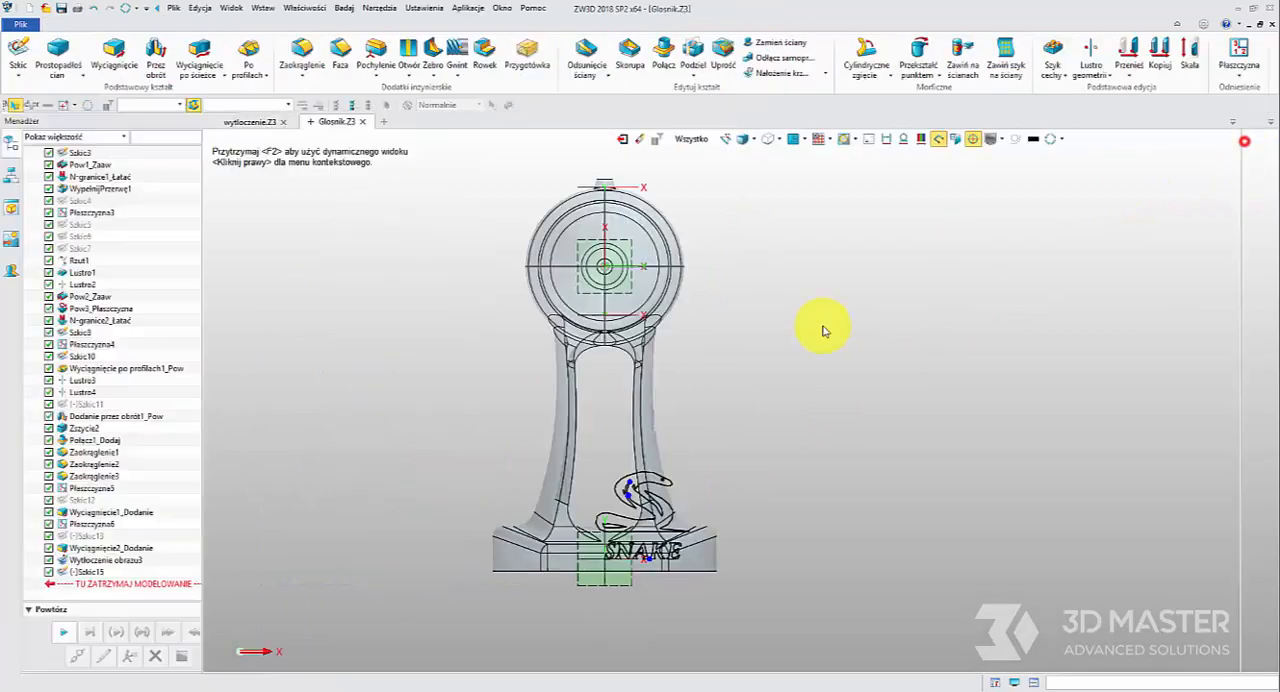
Begin wrapping a sketch onto a face and choose the snake logo sketch as the one to wrap
{"action": "scroll", "coordinate": [655, 505], "scroll_direction": "up", "scroll_amount": 3}
{"action": "left_click", "coordinate": [371, 373]}
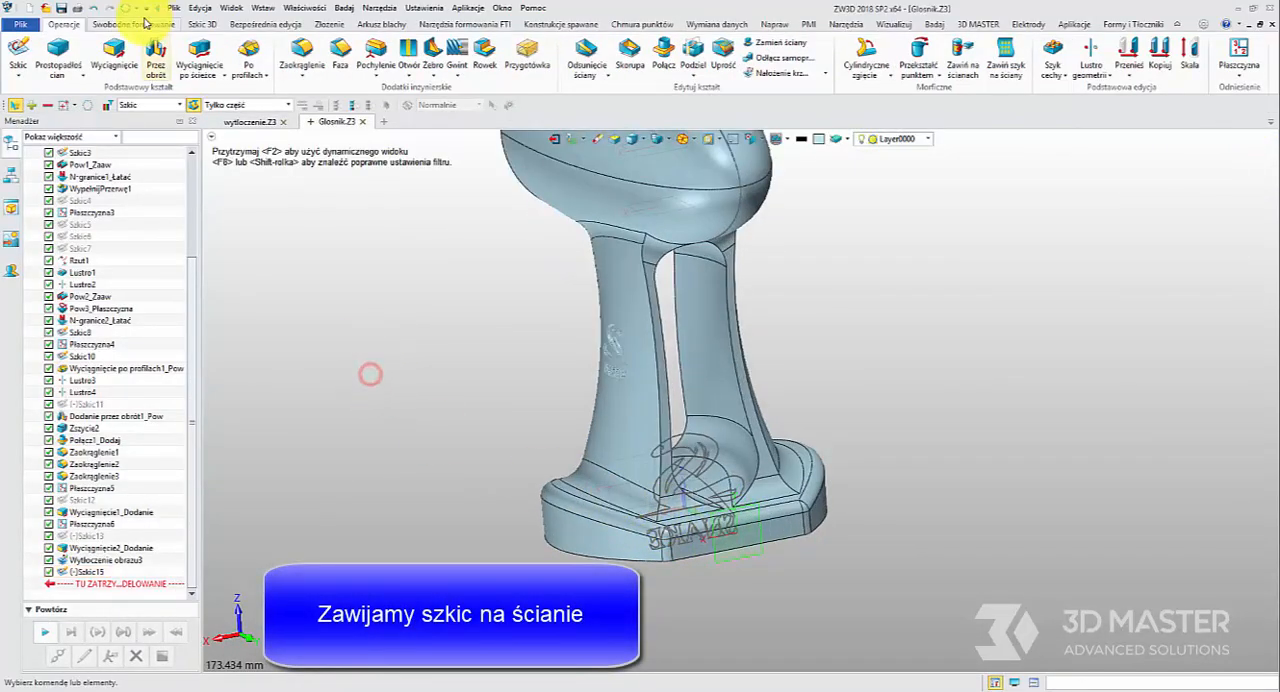
{"action": "left_click", "coordinate": [202, 23]}
{"action": "left_click", "coordinate": [256, 60]}
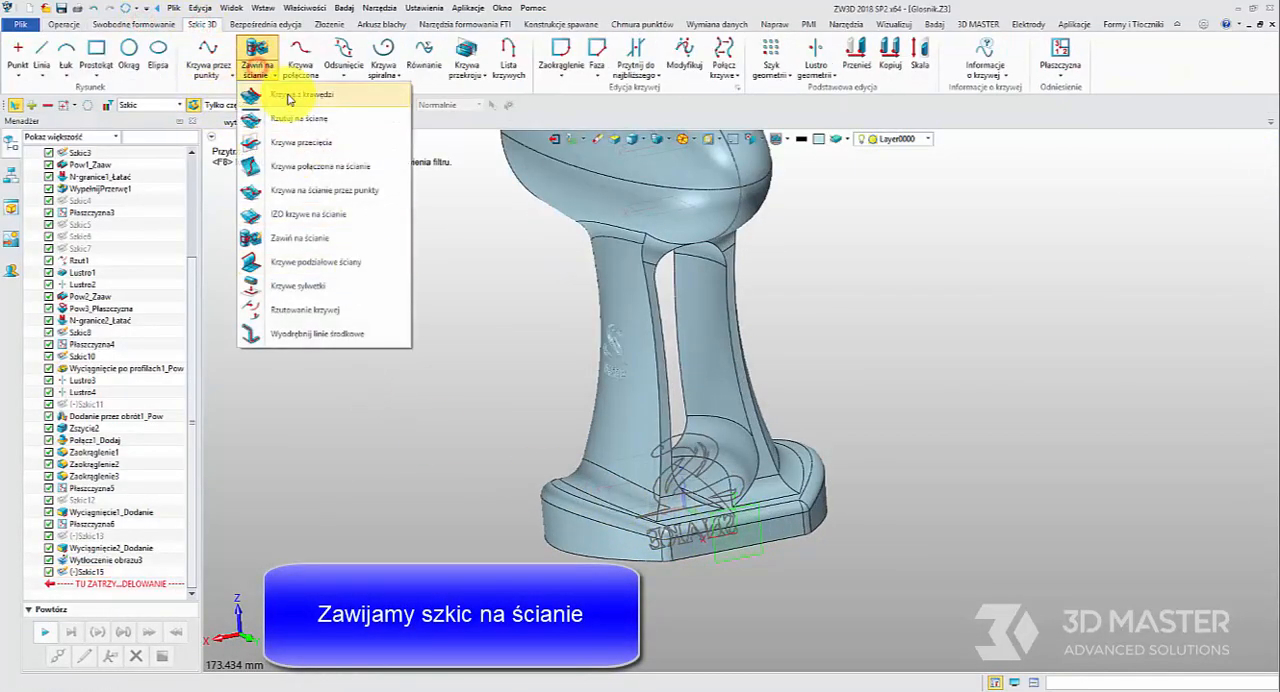
{"action": "left_click", "coordinate": [257, 50]}
{"action": "left_click", "coordinate": [630, 487]}
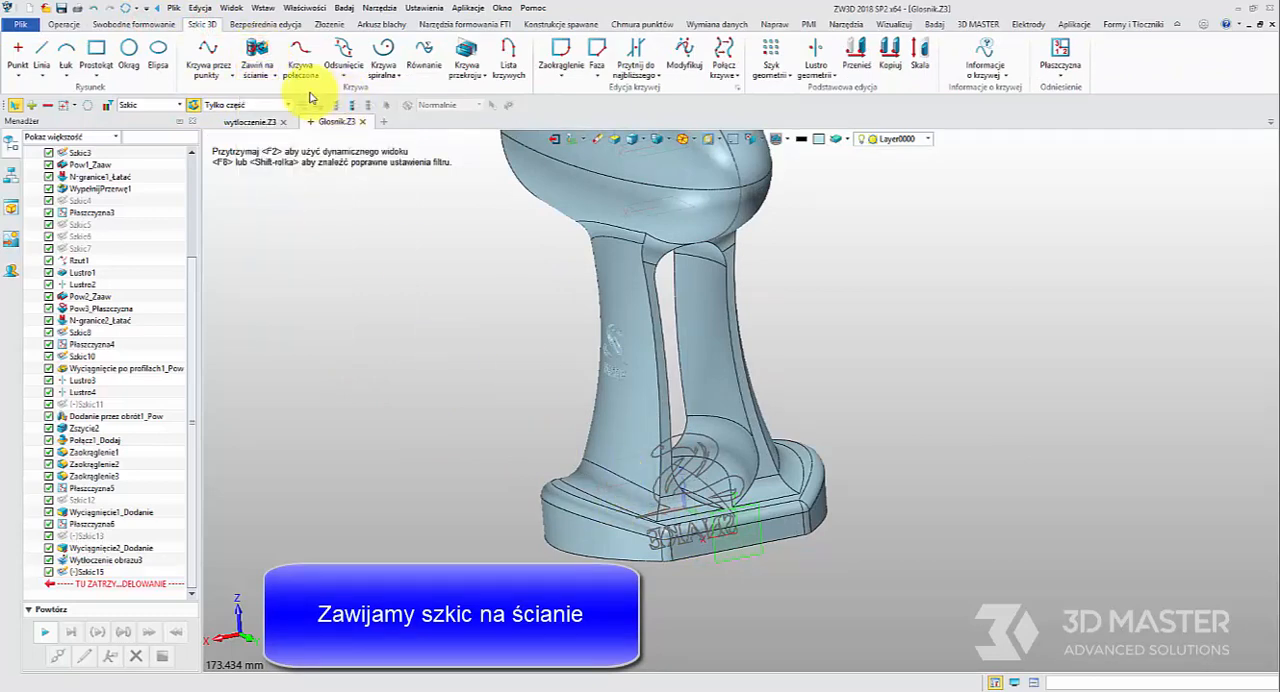
{"action": "left_click", "coordinate": [256, 52]}
{"action": "left_click", "coordinate": [706, 492]}
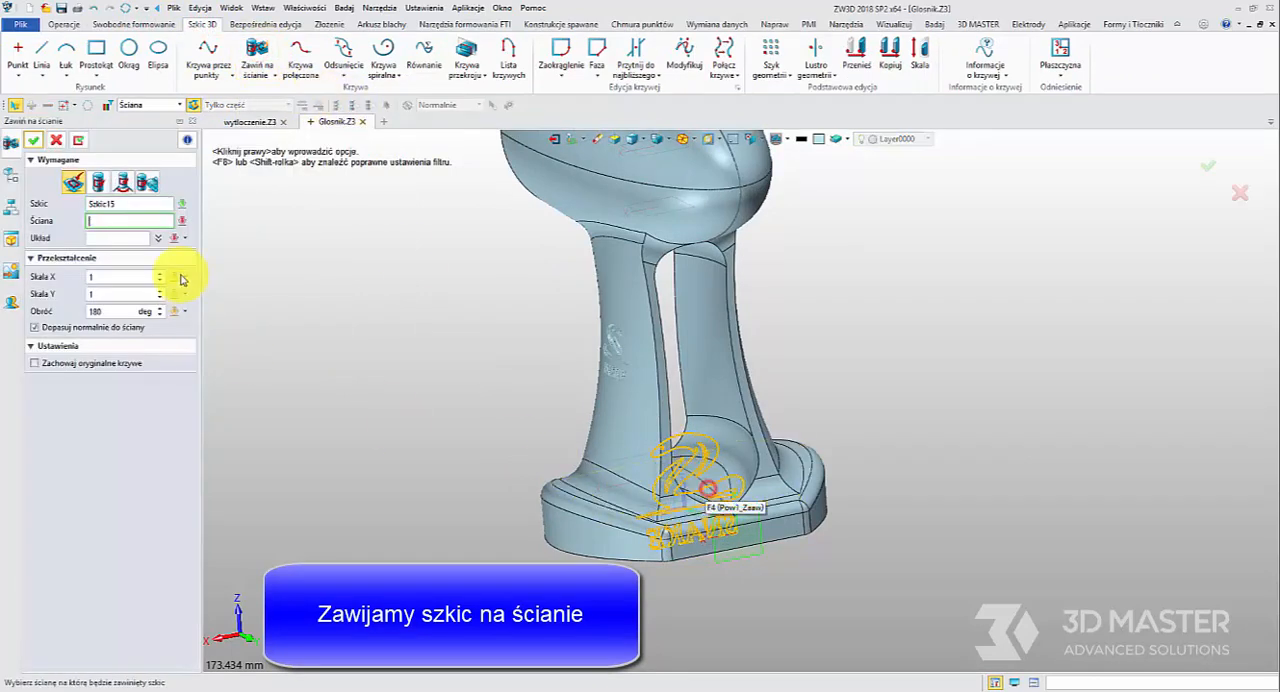
Wrap the sketch onto the broad outer face of the stand's leg, placing its origin near the face's left edge in the lower half
{"action": "middle_click_drag", "start_coordinate": [777, 400], "coordinate": [760, 372]}
{"action": "left_click", "coordinate": [760, 372]}
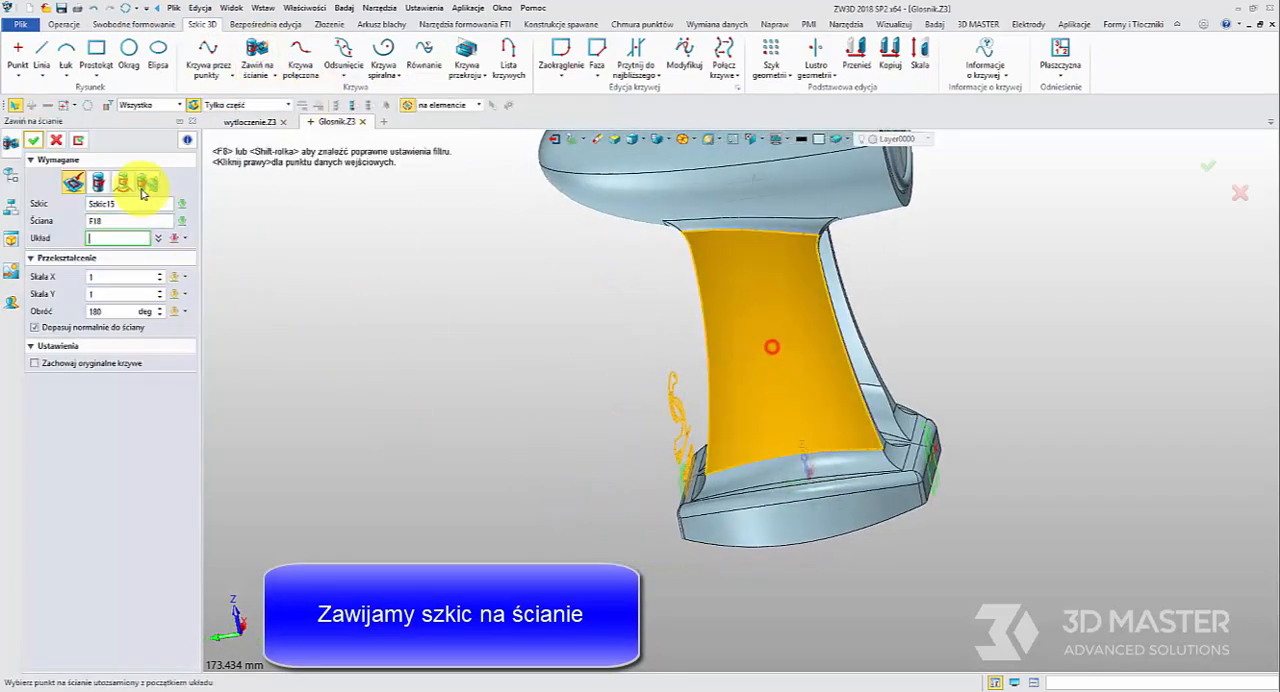
{"action": "left_click", "coordinate": [751, 376]}
{"action": "left_click_drag", "start_coordinate": [737, 394], "coordinate": [725, 394]}
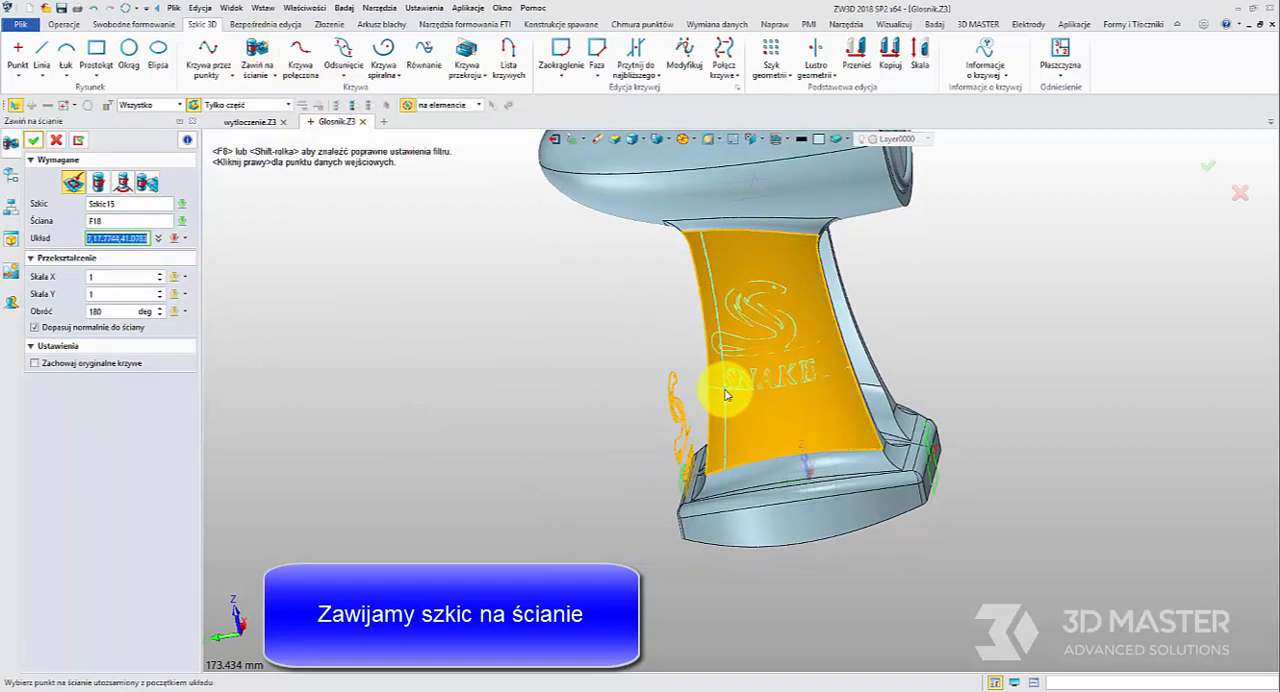
{"action": "left_click", "coordinate": [733, 390]}
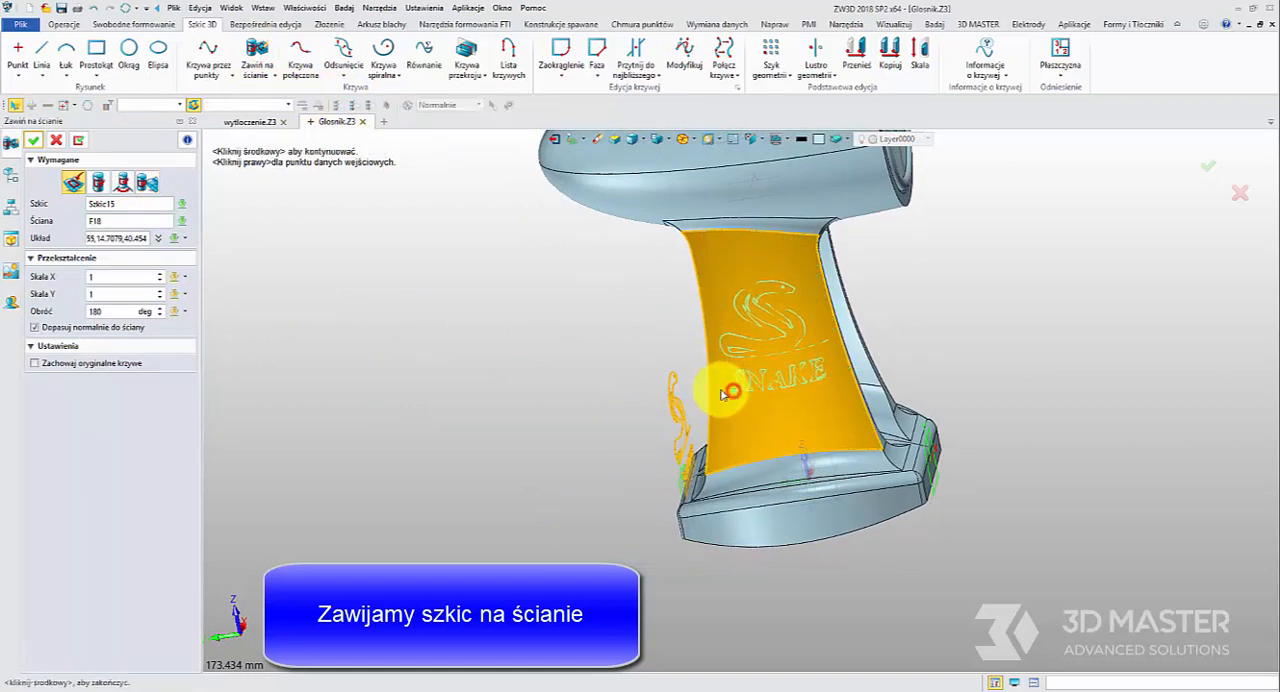
{"action": "left_click", "coordinate": [35, 141]}
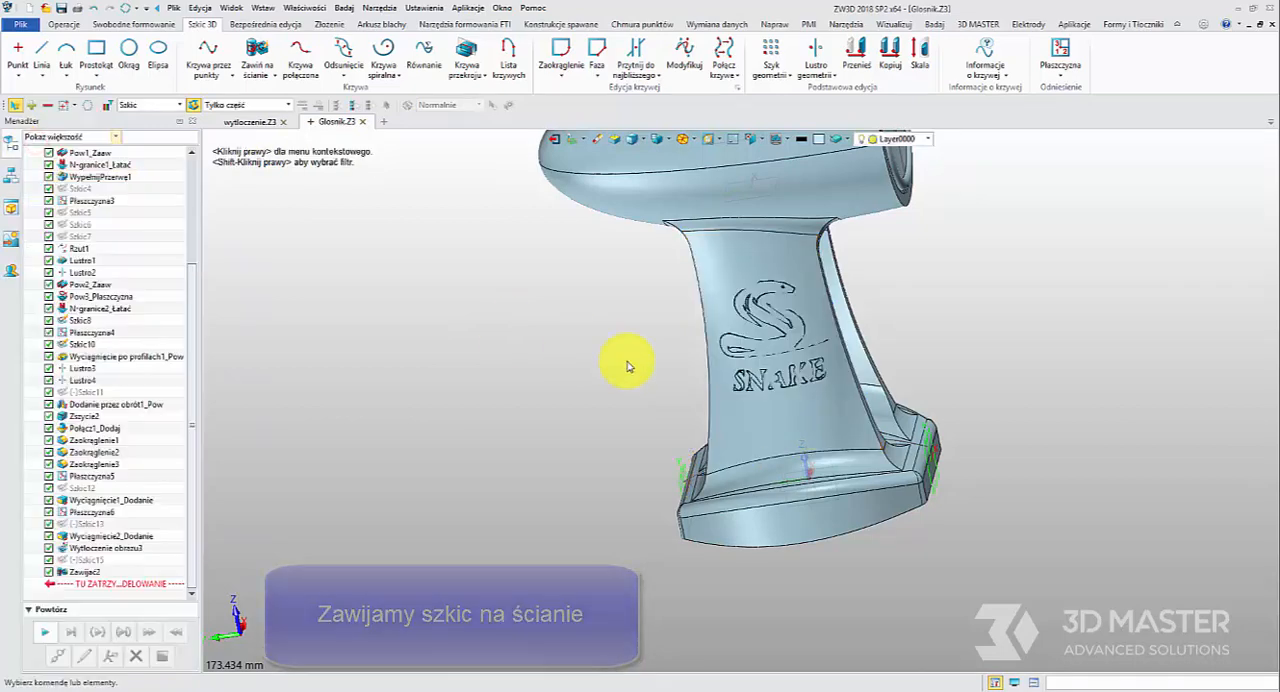
Begin a curve inlay and choose the leg's outer face that carries the wrapped logo
{"action": "left_click", "coordinate": [68, 25]}
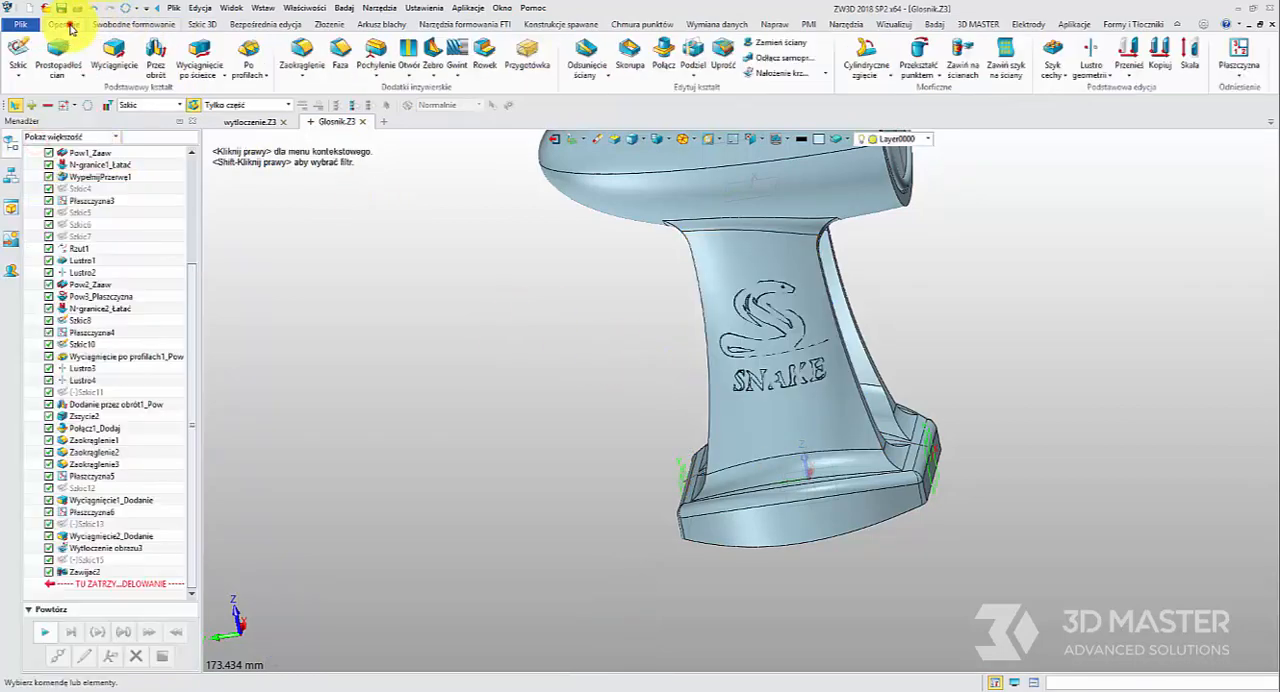
{"action": "left_click", "coordinate": [782, 74]}
{"action": "left_click", "coordinate": [752, 257]}
{"action": "right_click_drag", "start_coordinate": [605, 370], "coordinate": [695, 343]}
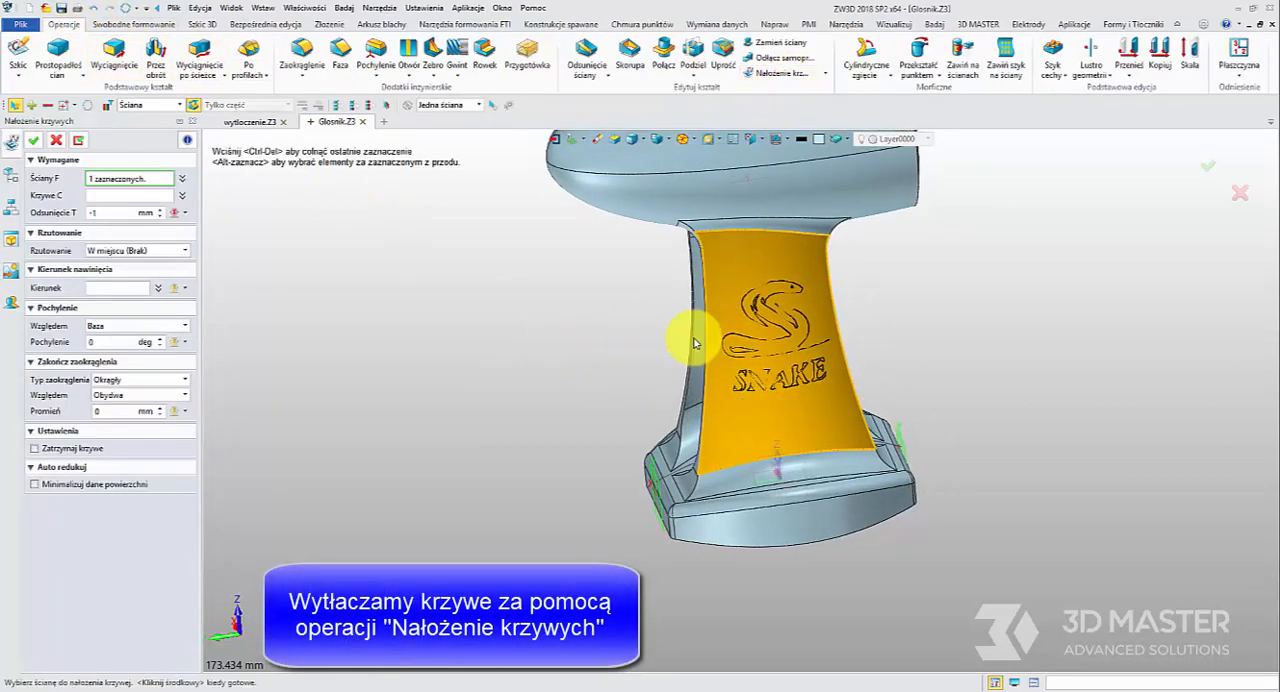
{"action": "scroll", "coordinate": [815, 260], "scroll_direction": "up", "scroll_amount": 3}
Select all the wrapped curves of the snake outline and the SNAKE lettering for the inlay
{"action": "left_click", "coordinate": [105, 197]}
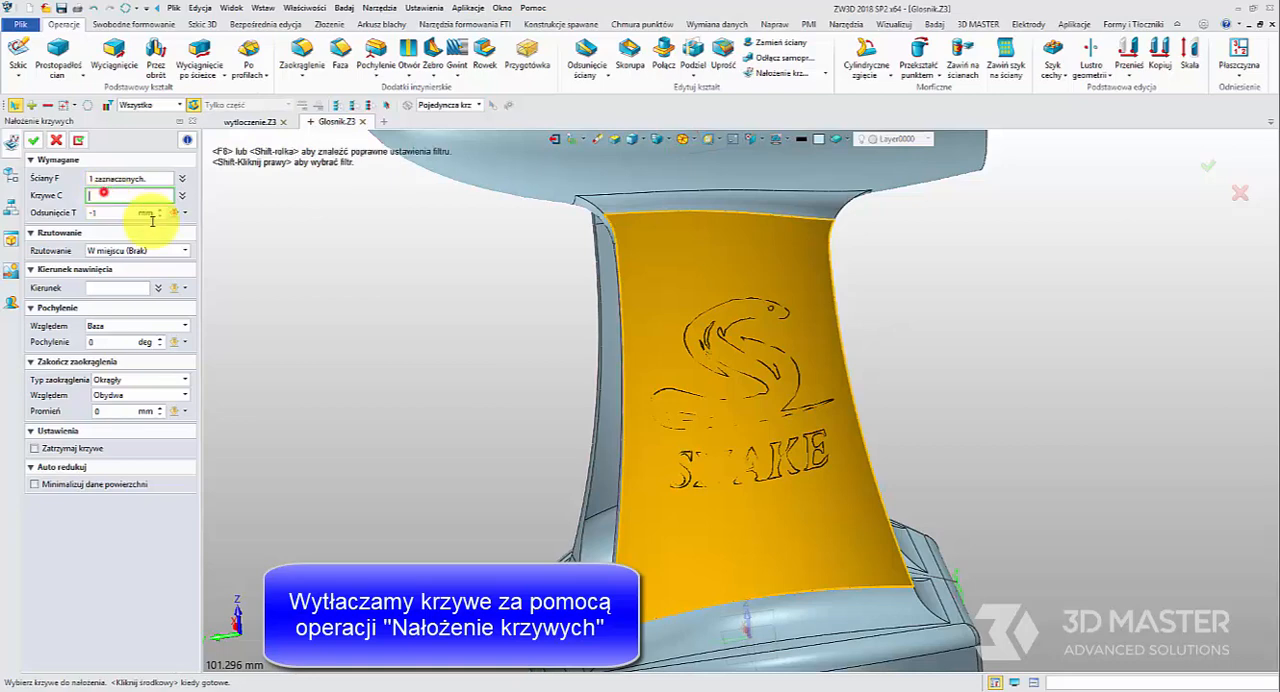
{"action": "left_click", "coordinate": [714, 335]}
{"action": "scroll", "coordinate": [715, 343], "scroll_direction": "up", "scroll_amount": 3}
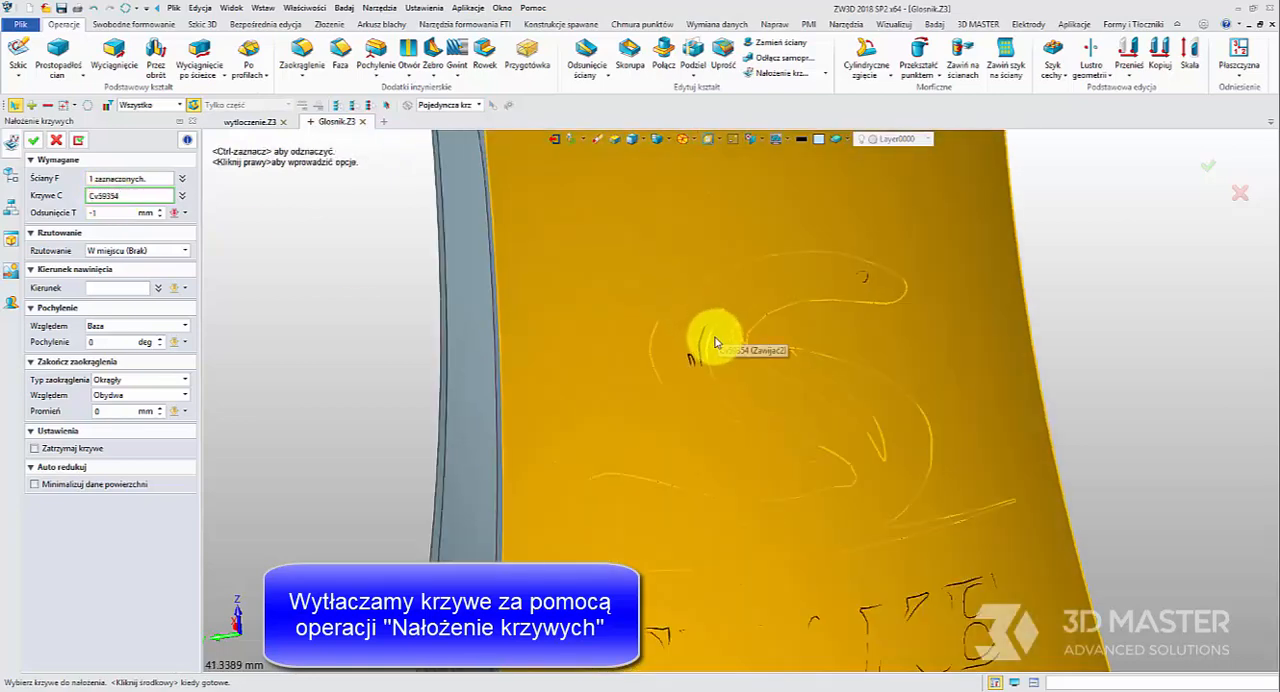
{"action": "left_click", "coordinate": [693, 350]}
{"action": "left_click", "coordinate": [861, 281]}
{"action": "middle_click_drag", "start_coordinate": [708, 457], "coordinate": [685, 317]}
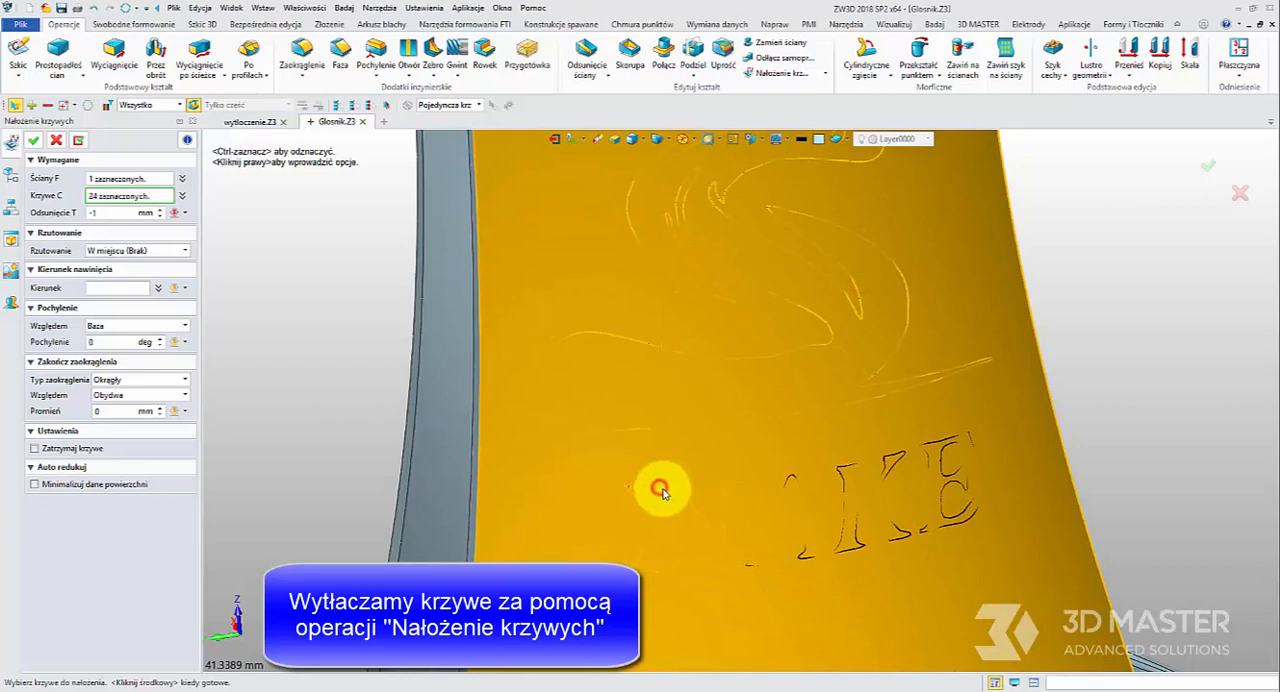
{"action": "left_click", "coordinate": [660, 488]}
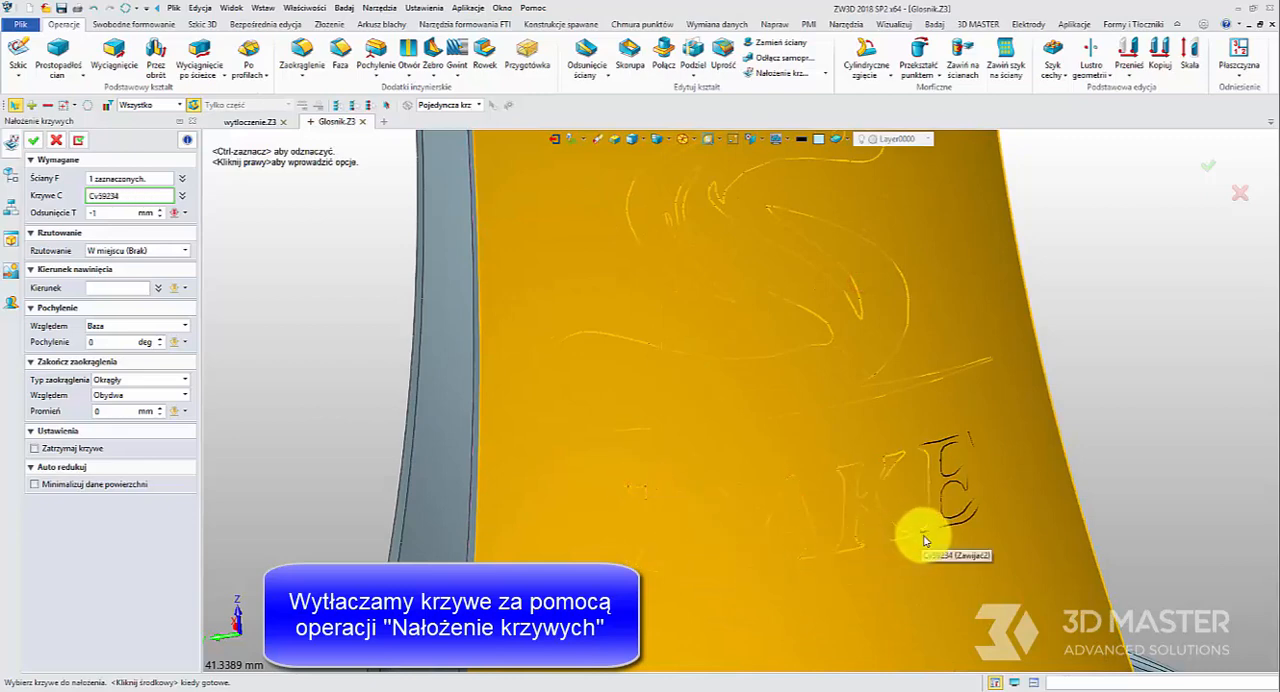
{"action": "scroll", "coordinate": [923, 537], "scroll_direction": "down", "scroll_amount": 3}
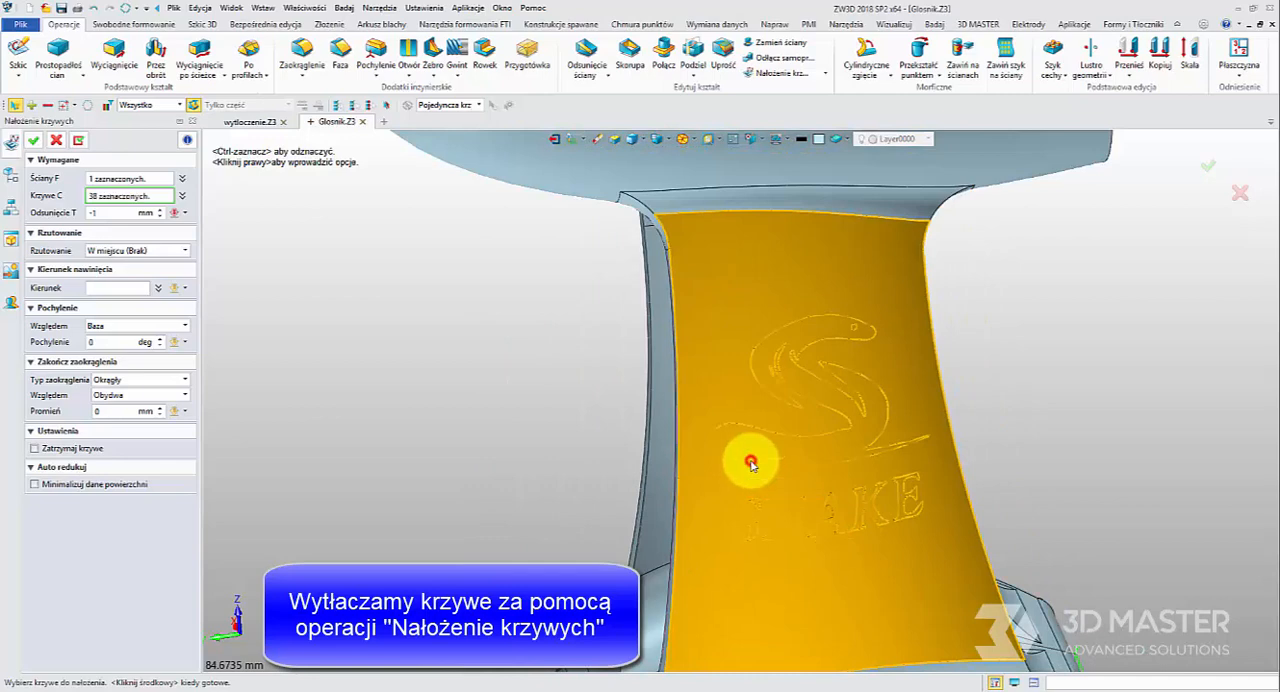
Inlay the selected curves into the leg's face with an offset of -1 mm and inspect the logo from several angles
{"action": "left_click", "coordinate": [114, 213]}
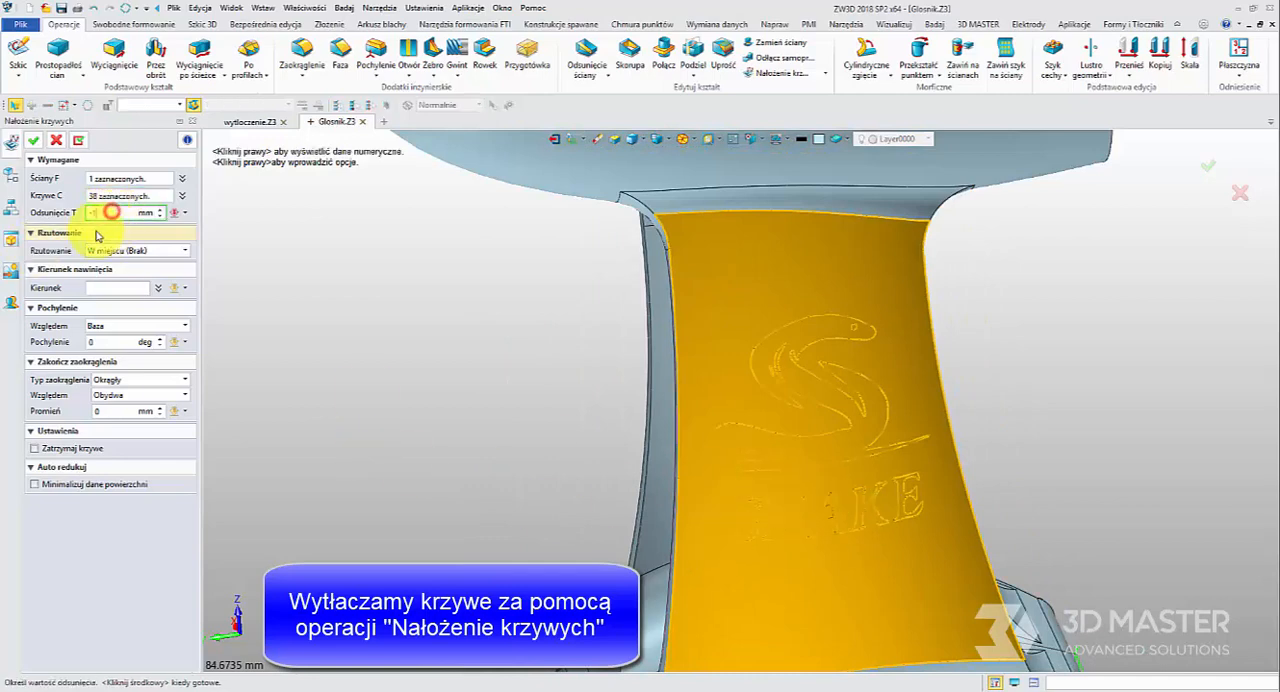
{"action": "middle_click", "coordinate": [747, 397]}
{"action": "mouse_move", "coordinate": [815, 427]}
{"action": "right_mouse_down"}
{"action": "mouse_move", "coordinate": [720, 446]}
{"action": "mouse_move", "coordinate": [832, 397]}
{"action": "right_mouse_up"}
{"action": "scroll", "coordinate": [787, 440], "scroll_direction": "up", "scroll_amount": 3}
{"action": "scroll", "coordinate": [989, 448], "scroll_direction": "down", "scroll_amount": 3}
{"action": "middle_click_drag", "start_coordinate": [989, 448], "coordinate": [763, 463]}
{"action": "left_click", "coordinate": [419, 432]}
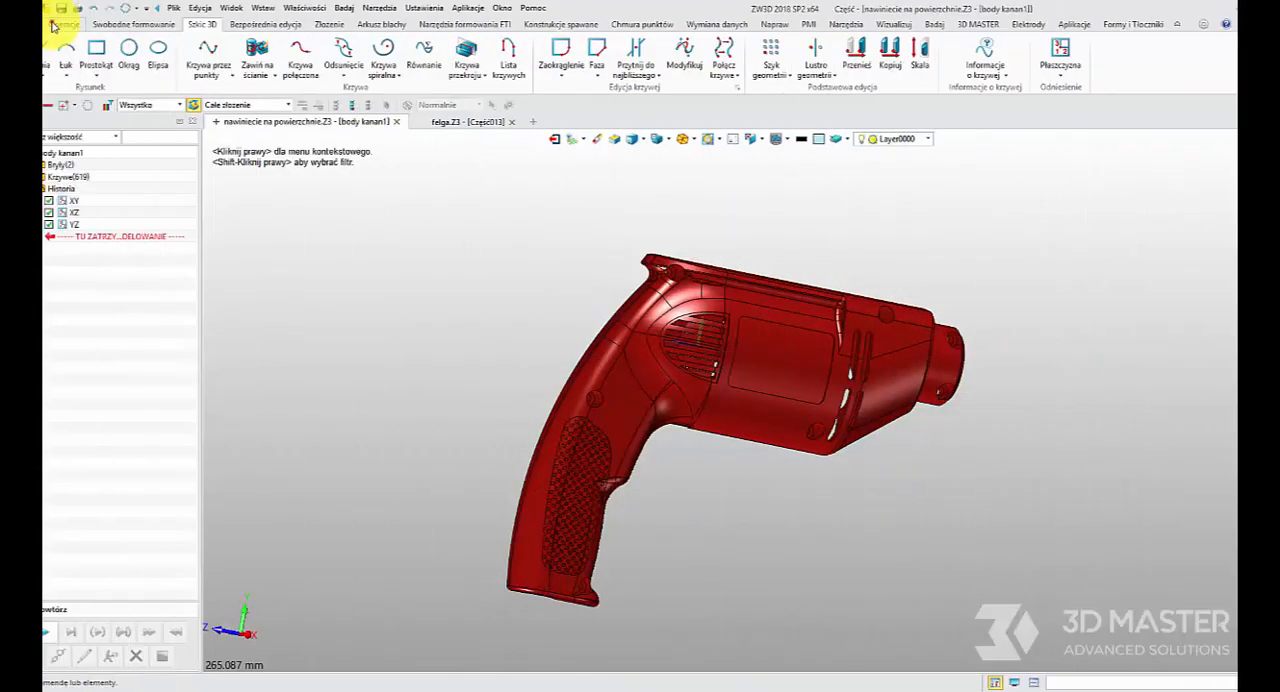
In nawiniecie na powierzchnie.Z3, create a sketch on the XY plane of the drill housing and hide the model geometry
{"action": "left_click", "coordinate": [20, 47]}
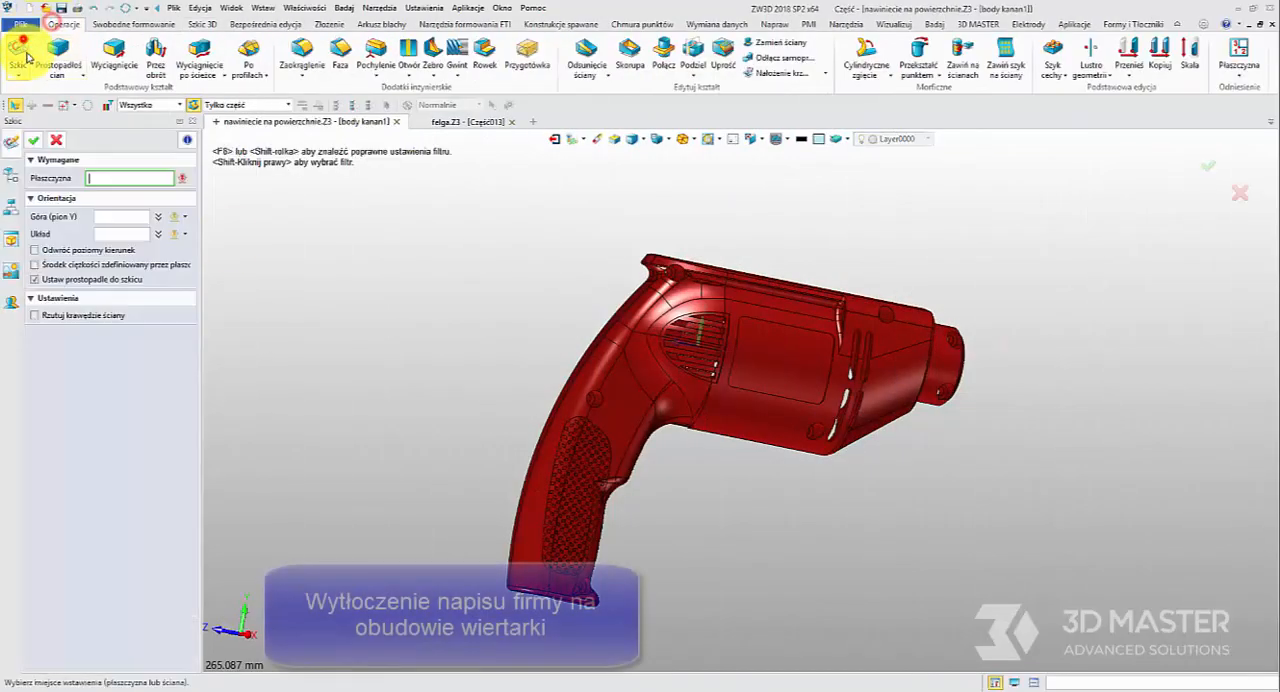
{"action": "left_click", "coordinate": [10, 172]}
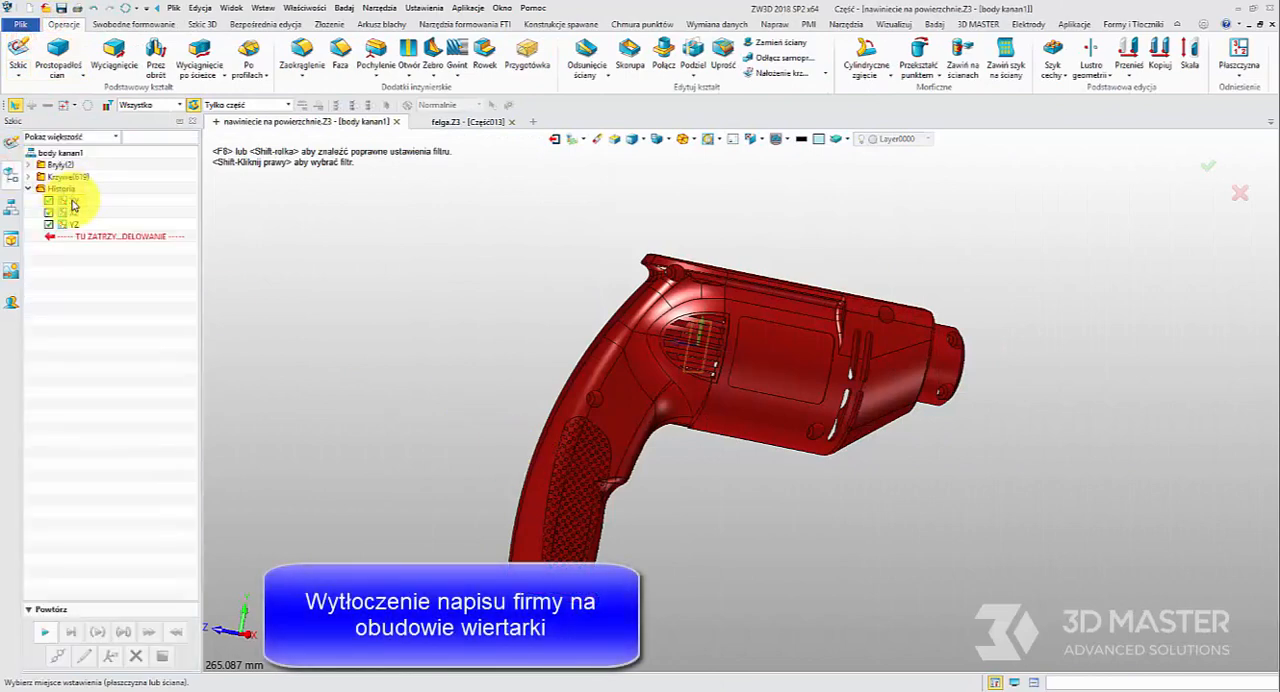
{"action": "left_click", "coordinate": [11, 143]}
{"action": "left_click", "coordinate": [33, 138]}
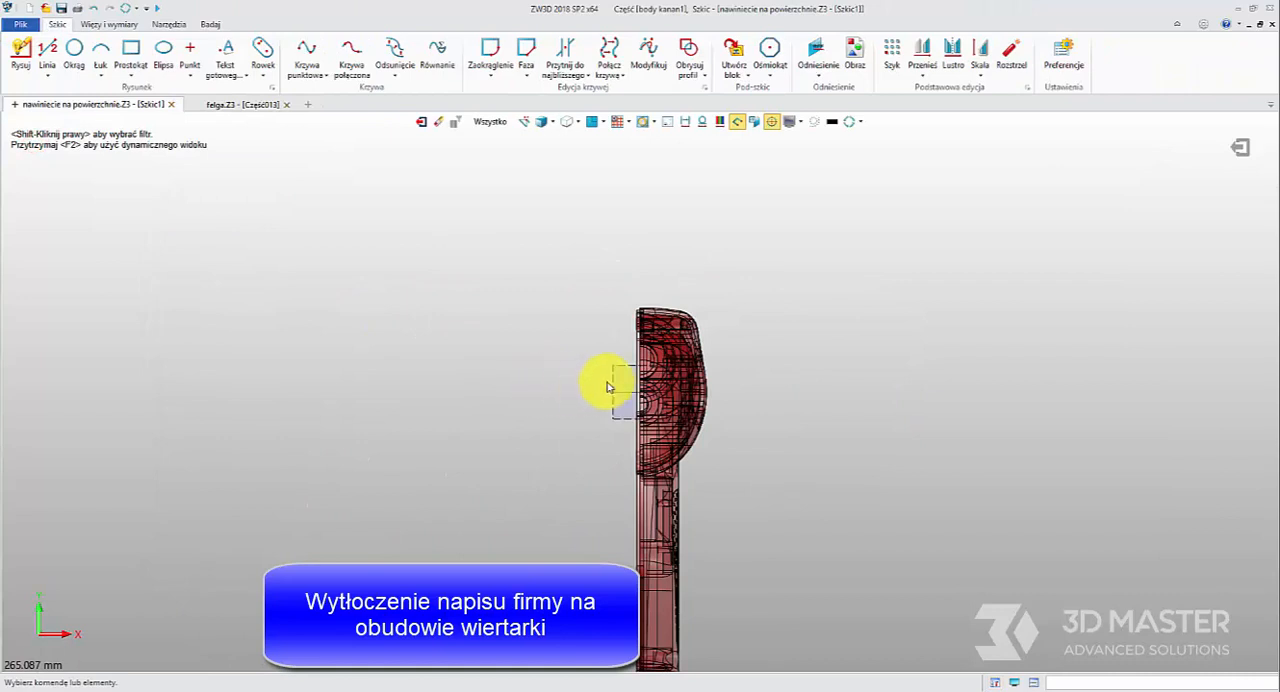
{"action": "left_click", "coordinate": [666, 122]}
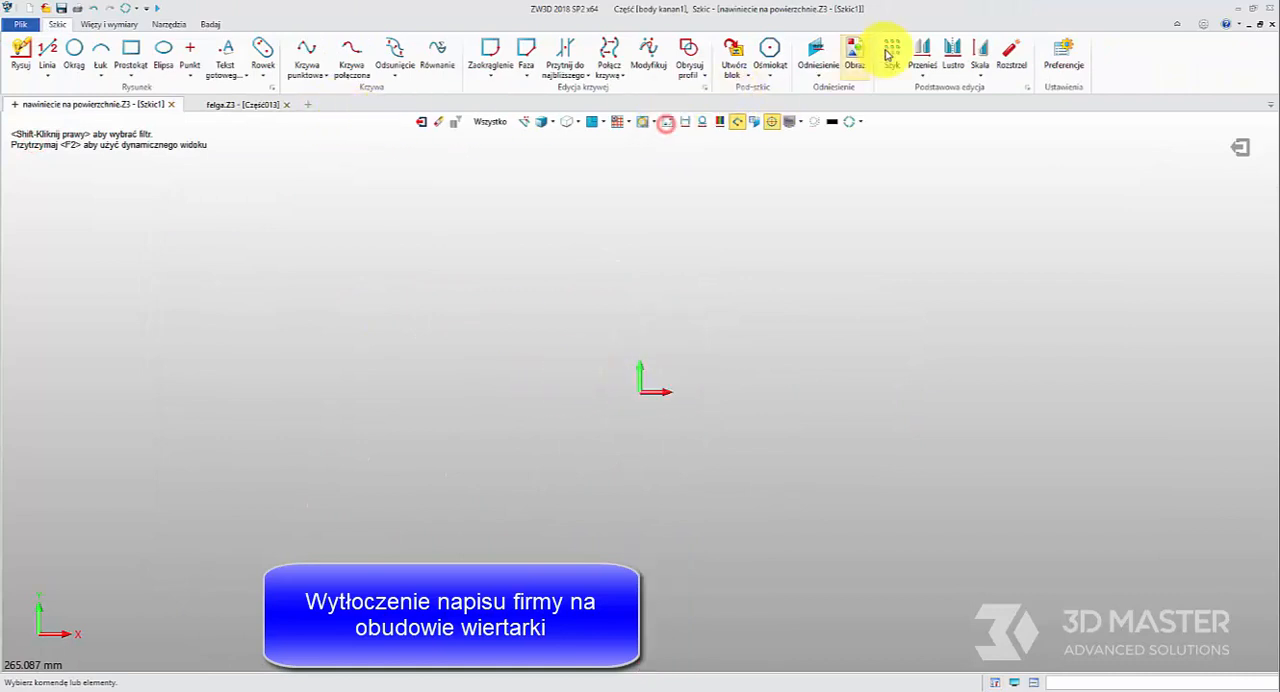
{"action": "left_click", "coordinate": [227, 50]}
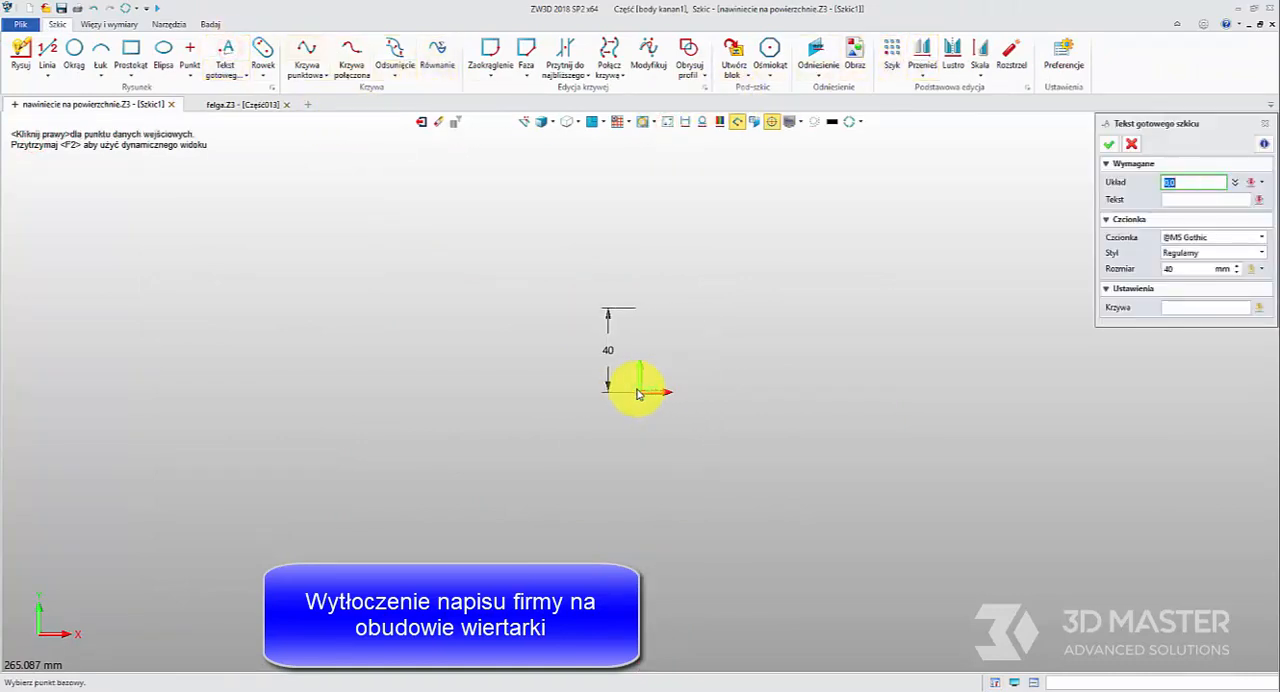
{"action": "left_click", "coordinate": [637, 391]}
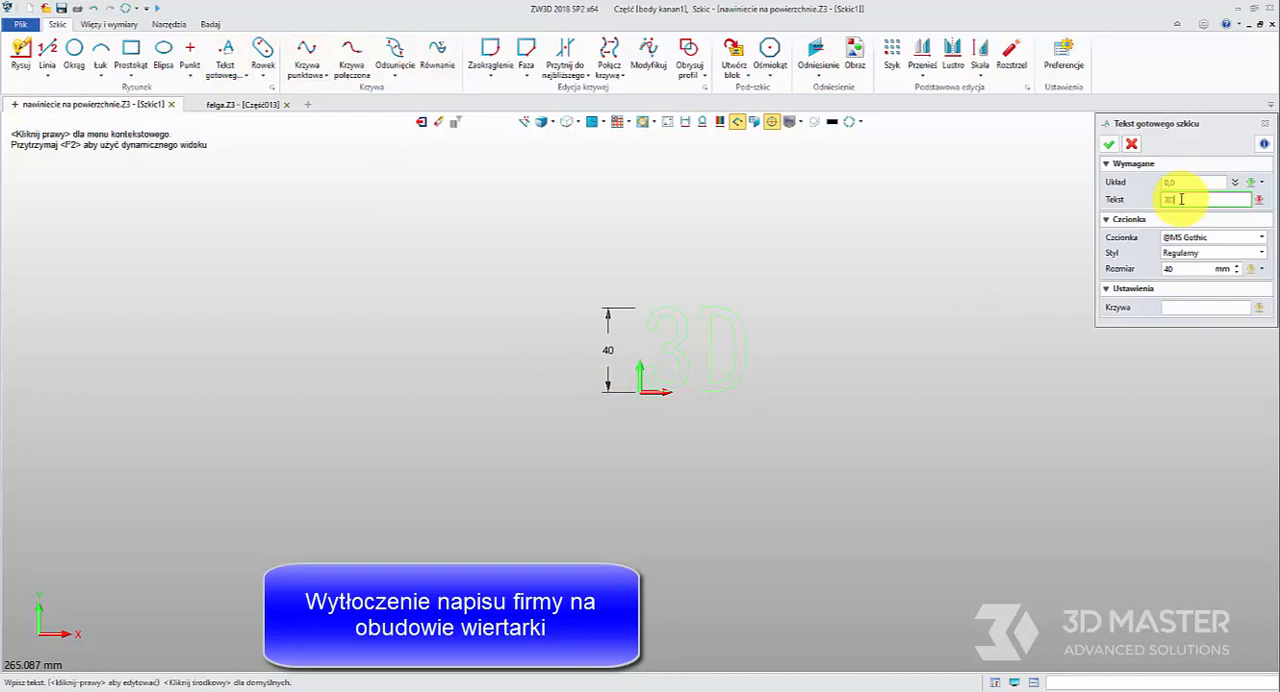
{"action": "left_click", "coordinate": [1108, 145]}
{"action": "left_click", "coordinate": [1235, 145]}
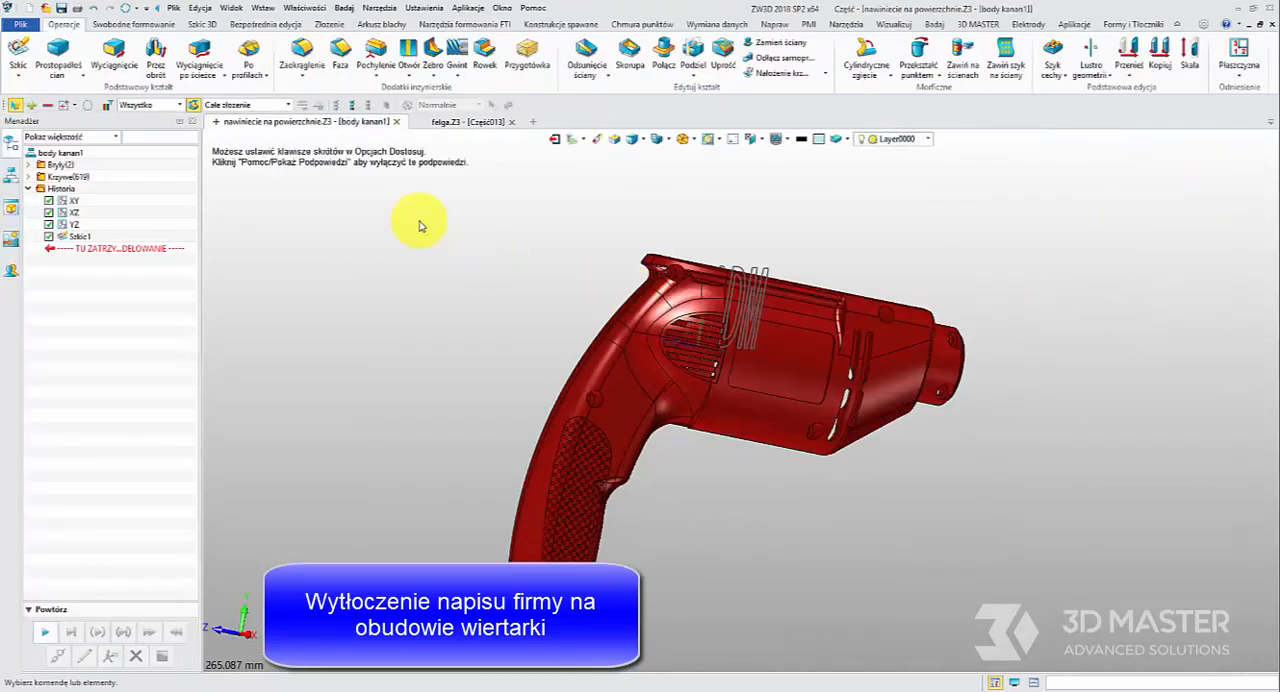
Wrap the 3DM text sketch onto the housing's rounded rectangular panel face, fitted inside its outline with X and Y scales of 0.5
{"action": "left_click", "coordinate": [201, 24]}
{"action": "left_click", "coordinate": [257, 55]}
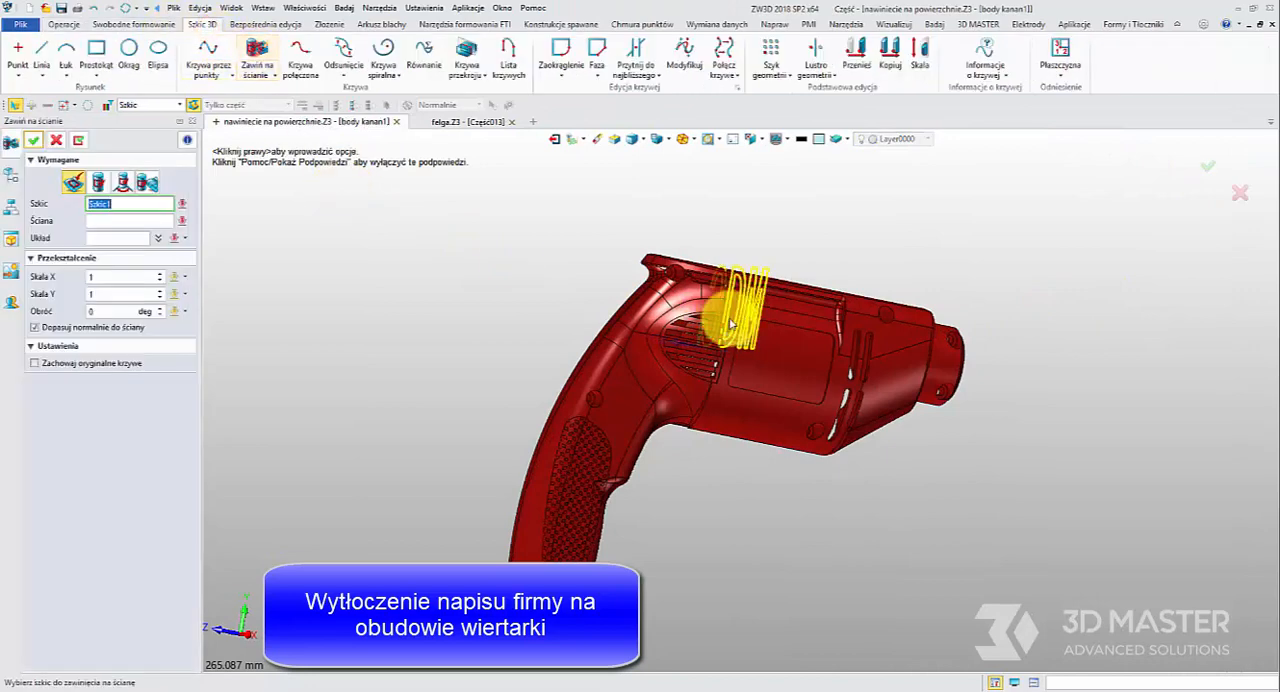
{"action": "left_click", "coordinate": [776, 368]}
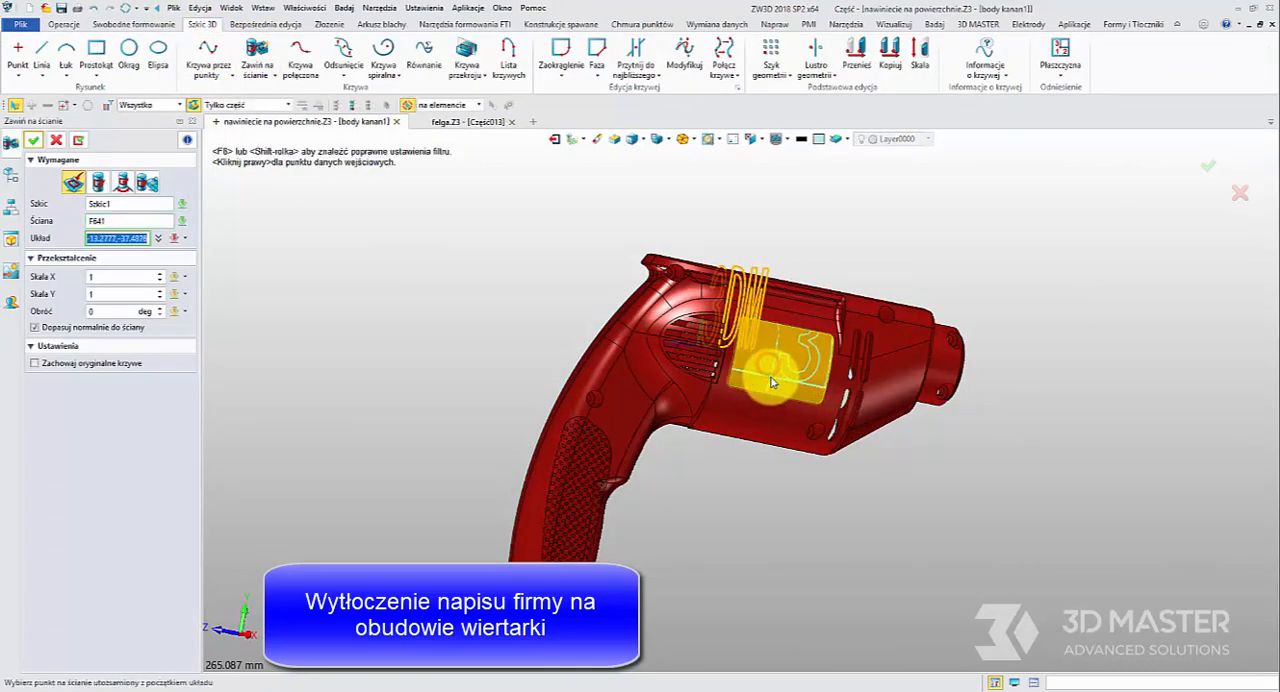
{"action": "middle_click_drag", "start_coordinate": [780, 375], "coordinate": [735, 383]}
{"action": "left_click", "coordinate": [107, 277]}
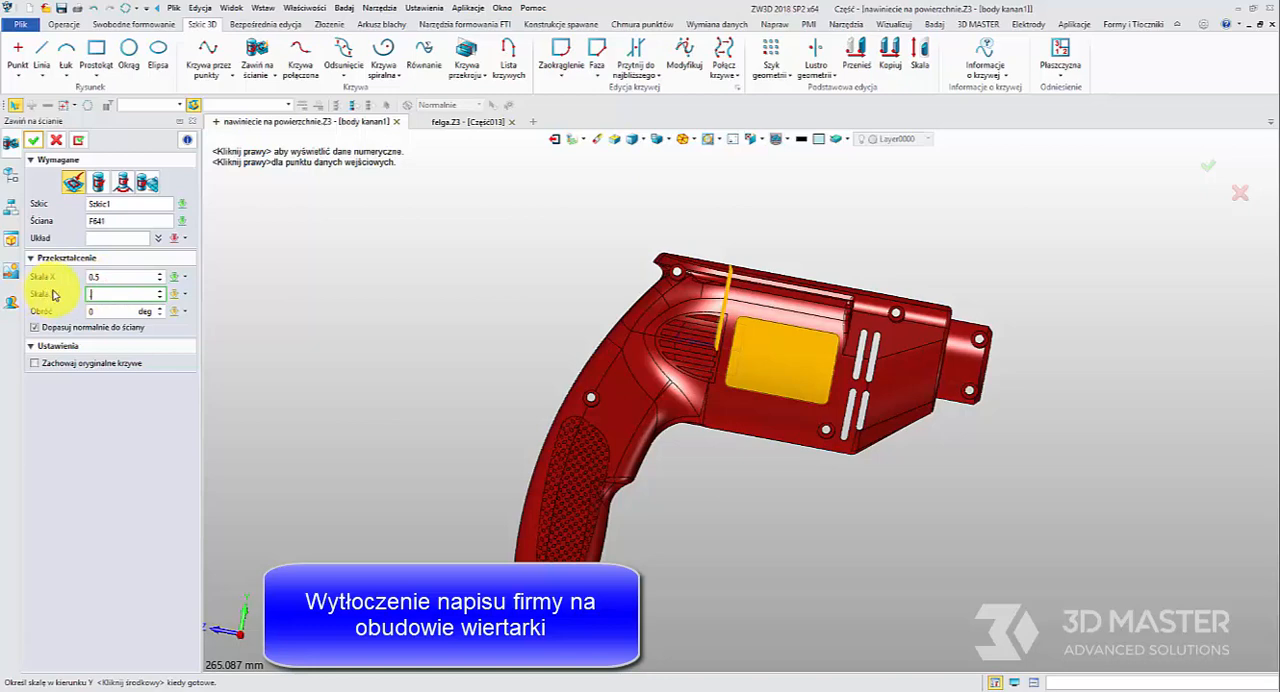
{"action": "left_click", "coordinate": [100, 237]}
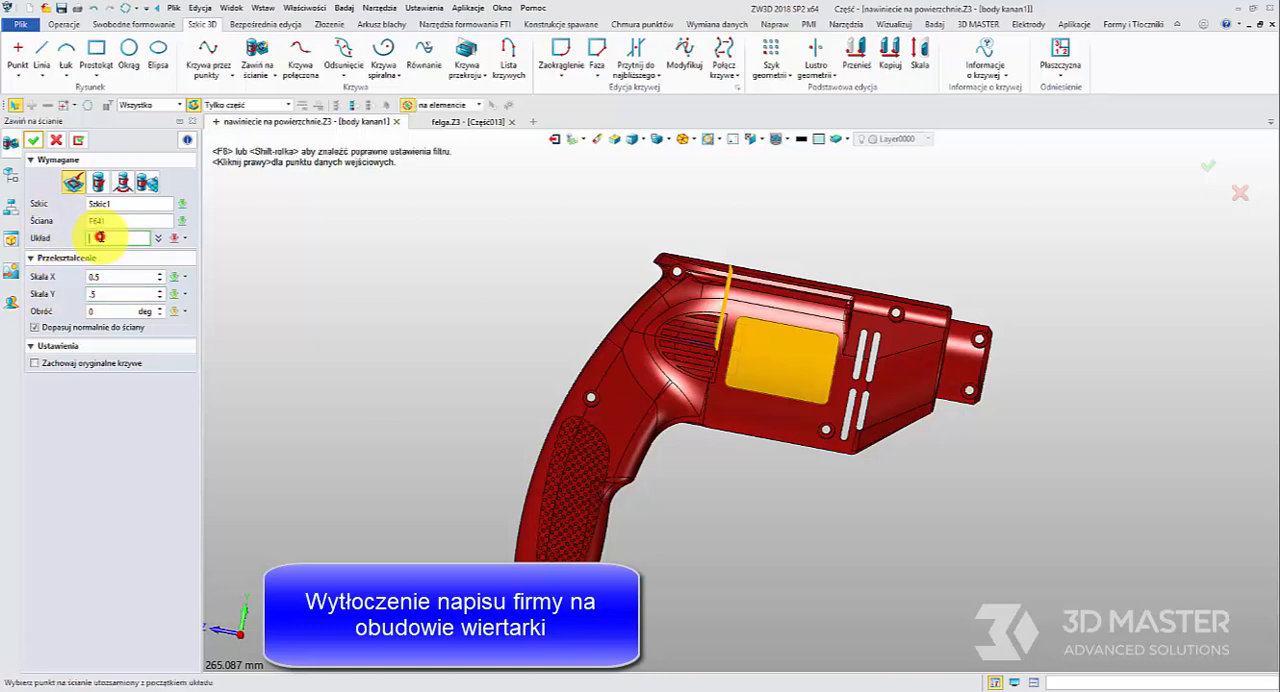
{"action": "left_click", "coordinate": [741, 376]}
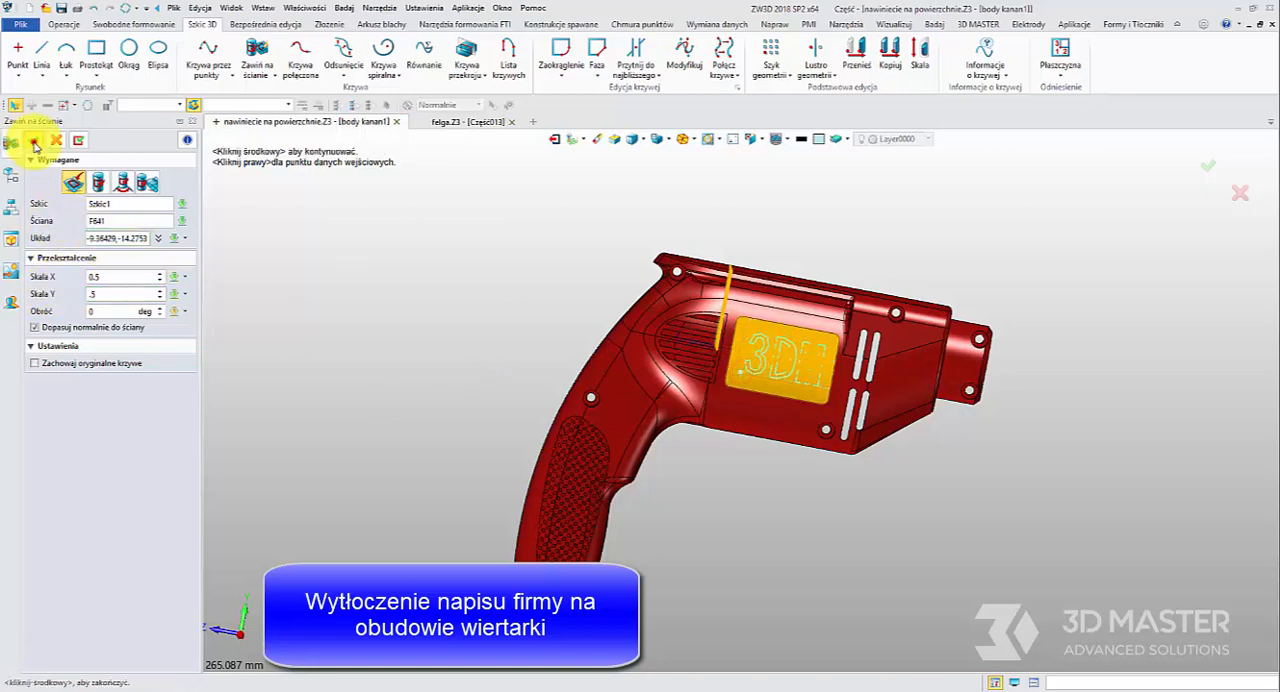
{"action": "left_click", "coordinate": [34, 146]}
Begin a curve inlay on the rectangular panel face and select all the wrapped curves of the 3DM lettering
{"action": "scroll", "coordinate": [797, 373], "scroll_direction": "up", "scroll_amount": 5}
{"action": "left_click", "coordinate": [65, 24]}
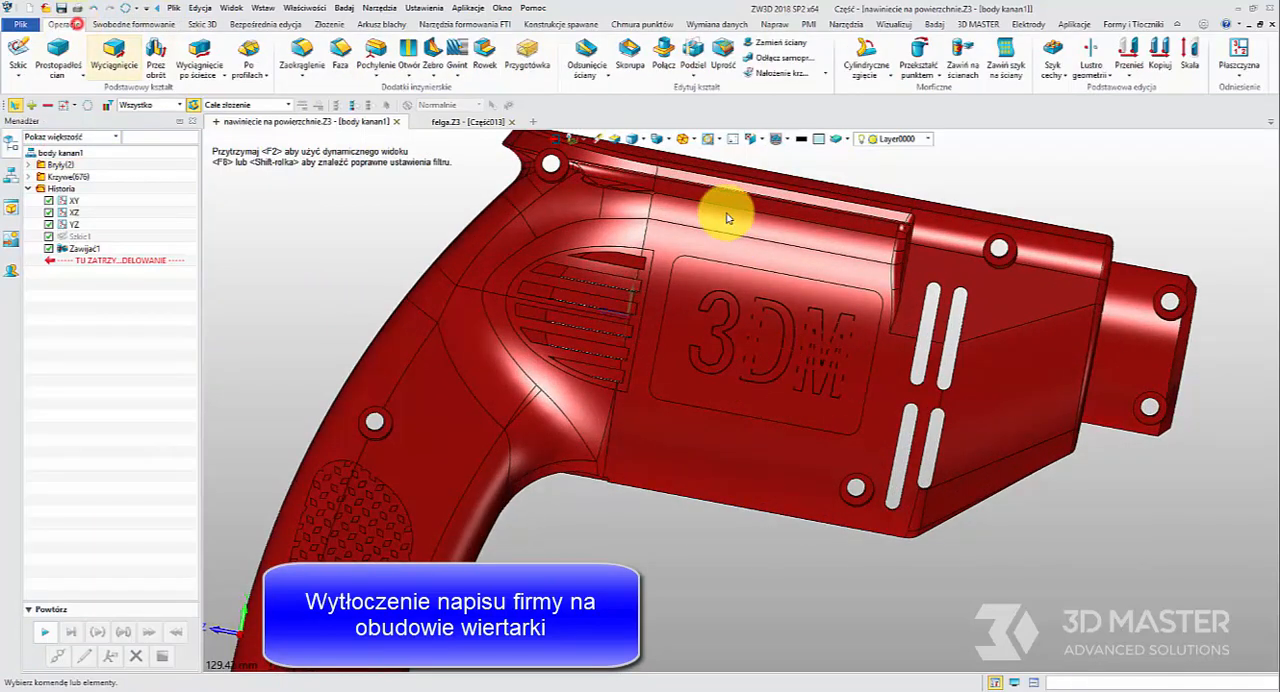
{"action": "left_click", "coordinate": [770, 72]}
{"action": "left_click", "coordinate": [740, 300]}
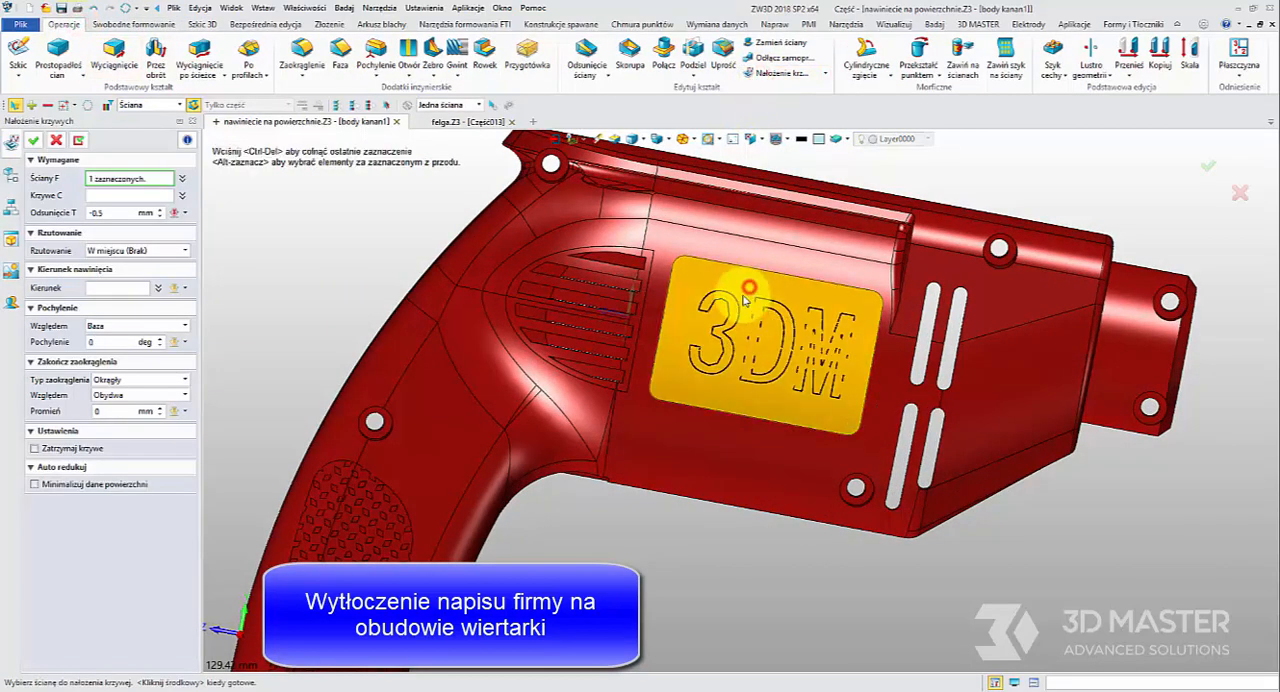
{"action": "middle_click", "coordinate": [210, 224]}
{"action": "left_click", "coordinate": [730, 320]}
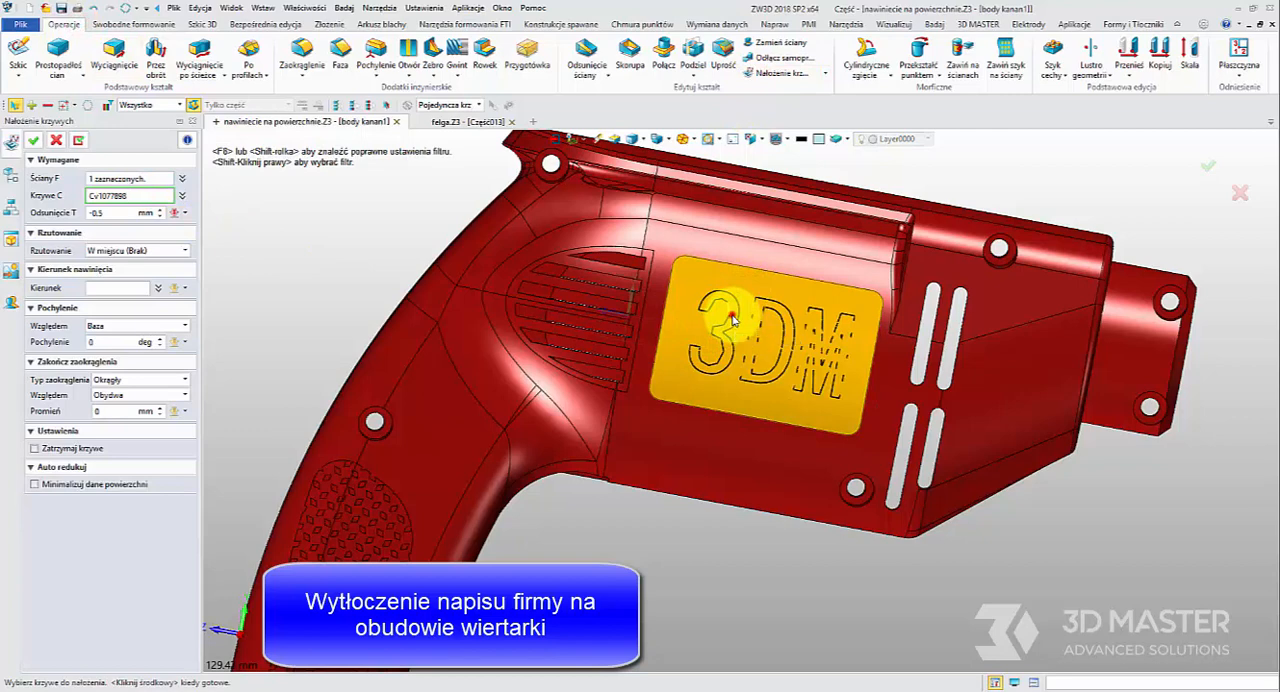
{"action": "left_click", "coordinate": [762, 320]}
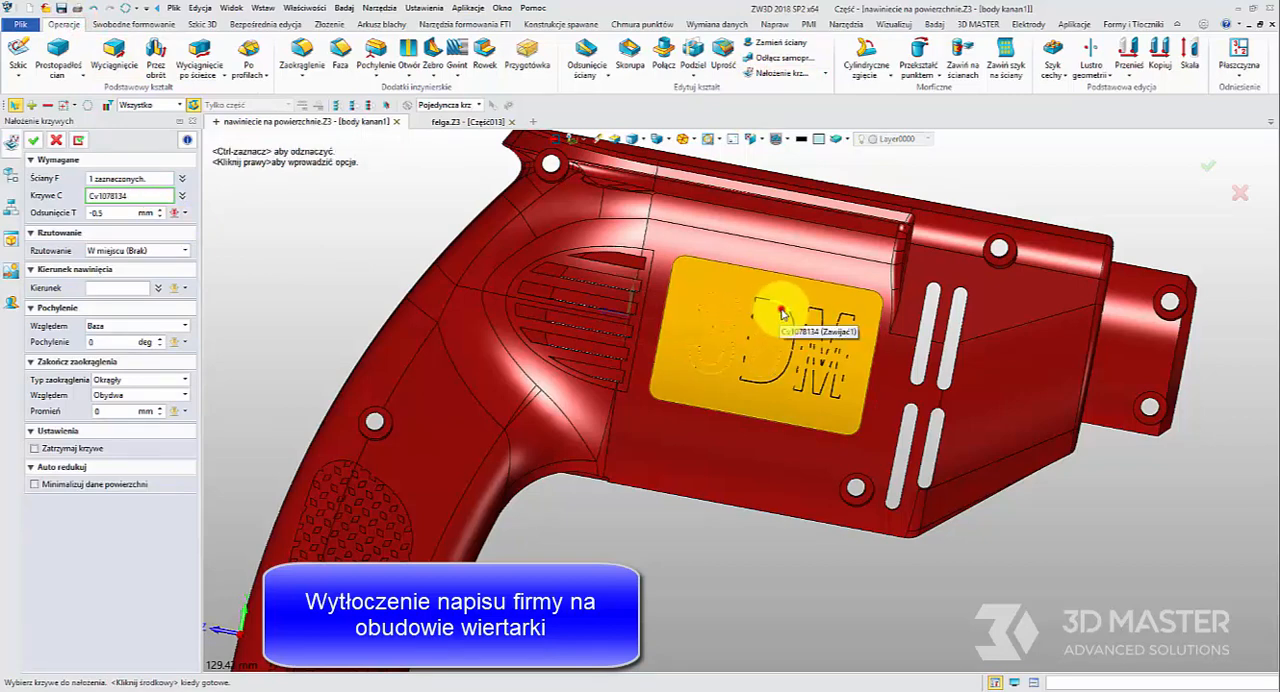
{"action": "left_click", "coordinate": [781, 309], "text": "shift"}
Inlay the selected lettering curves with an offset of -0.5 mm and inspect the engraved text up close
{"action": "left_click", "coordinate": [116, 212]}
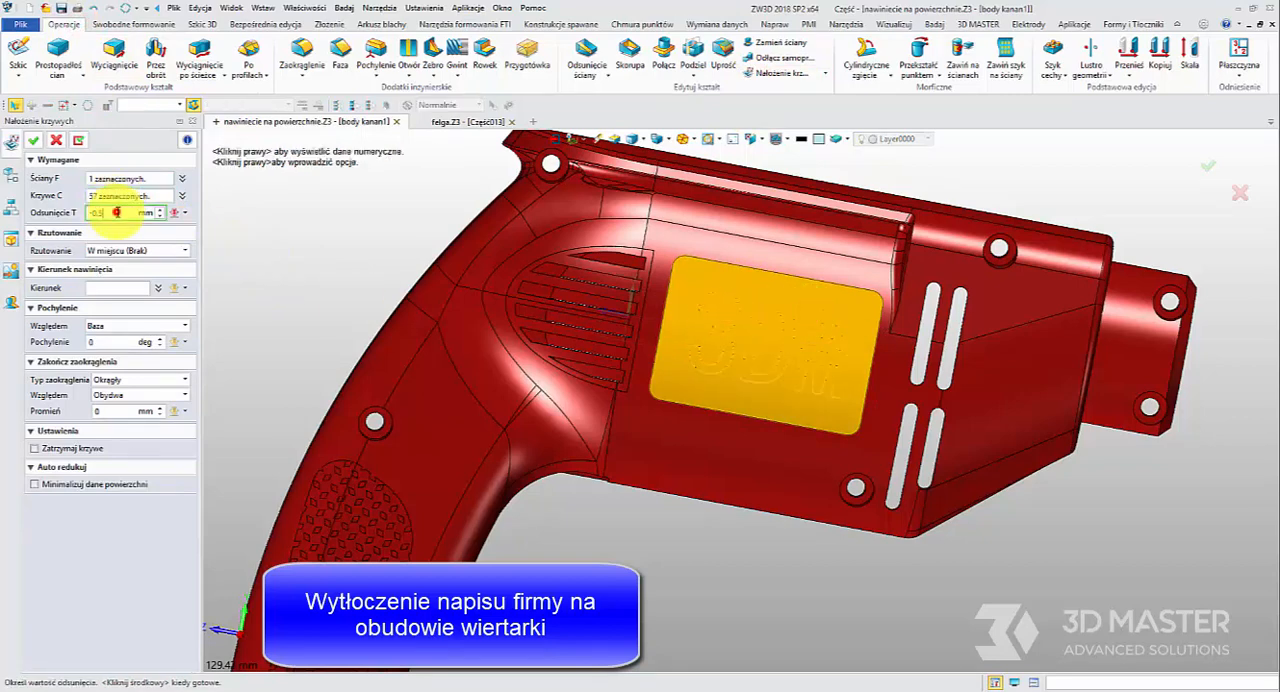
{"action": "left_click", "coordinate": [34, 146]}
{"action": "right_click_drag", "start_coordinate": [762, 398], "coordinate": [474, 331]}
{"action": "scroll", "coordinate": [740, 334], "scroll_direction": "up", "scroll_amount": 4}
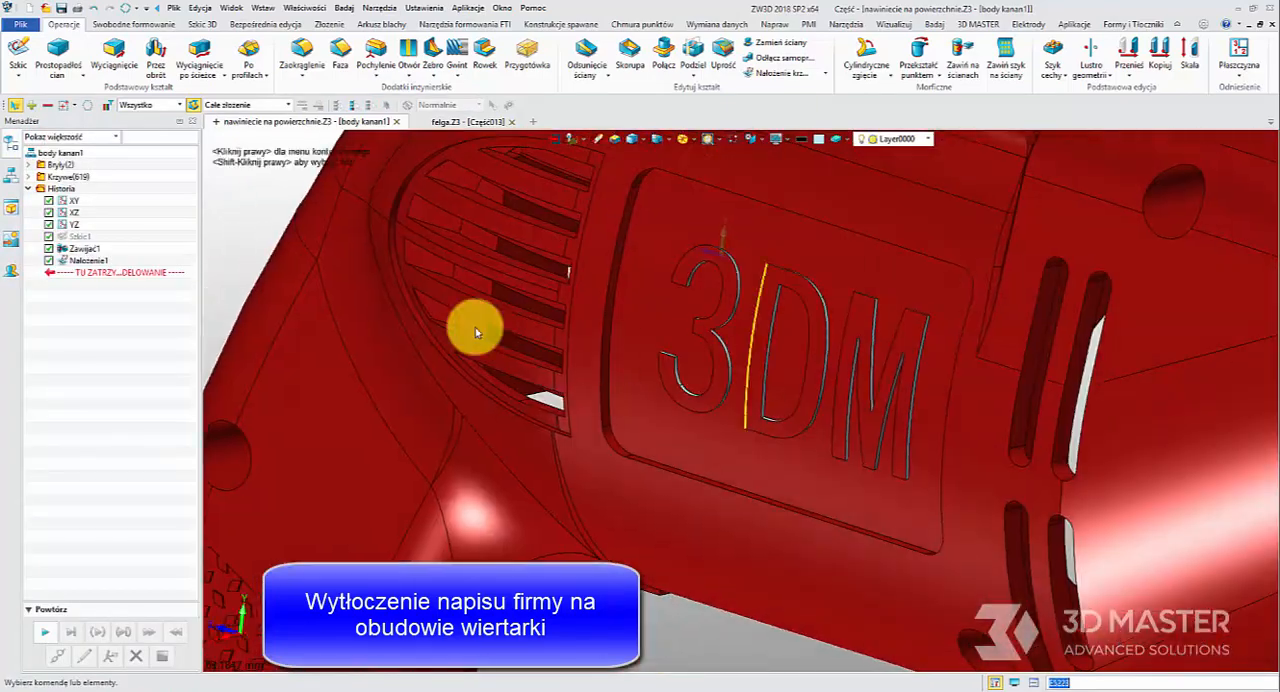
Redefine the lettering's inlay feature with an offset of -1 mm and inspect the deeper 3DM engraving
{"action": "left_click", "coordinate": [108, 262]}
{"action": "right_click", "coordinate": [108, 262]}
{"action": "left_click", "coordinate": [150, 280]}
{"action": "left_click", "coordinate": [112, 212]}
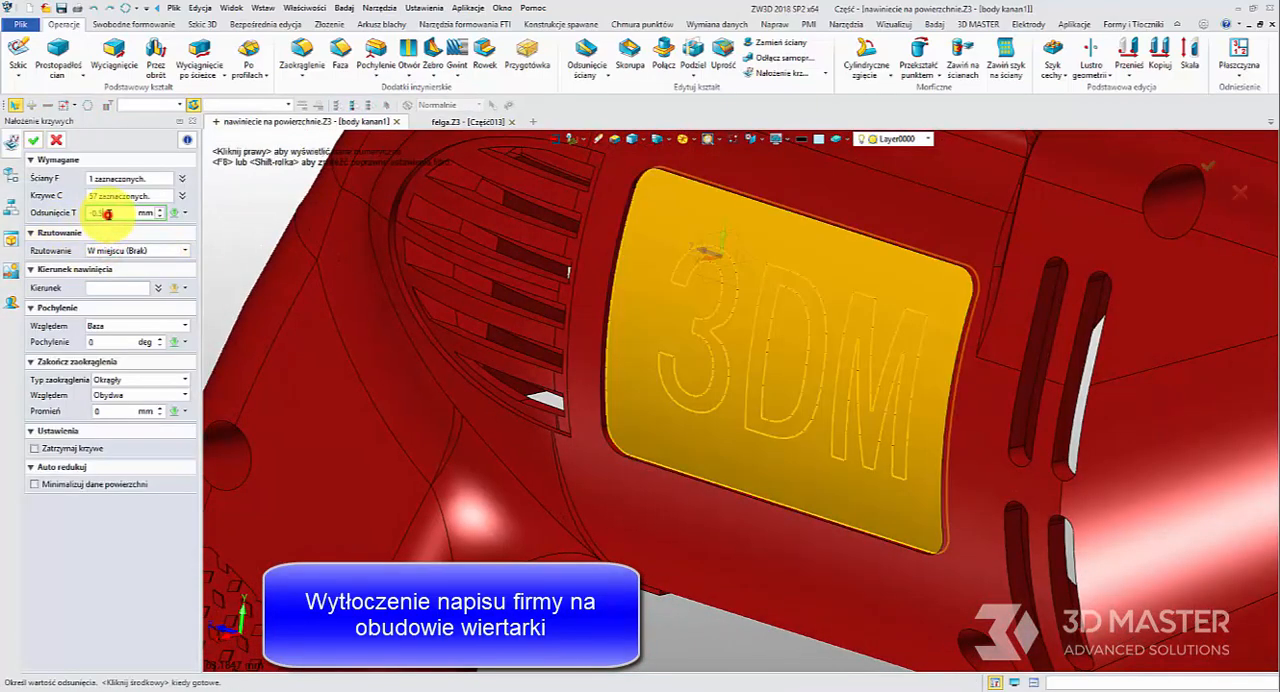
{"action": "type", "text": "-1"}
{"action": "left_click", "coordinate": [37, 142]}
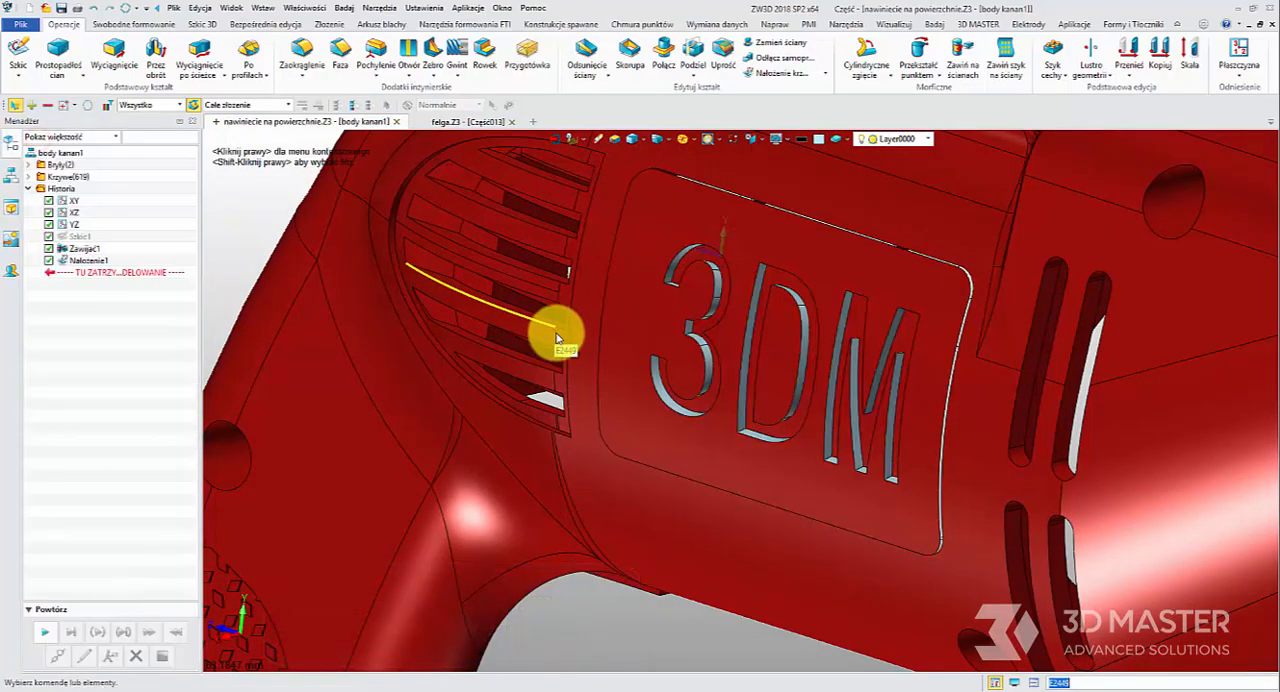
{"action": "scroll", "coordinate": [684, 351], "scroll_direction": "down", "scroll_amount": 4}
{"action": "right_click_drag", "start_coordinate": [686, 355], "coordinate": [720, 365]}
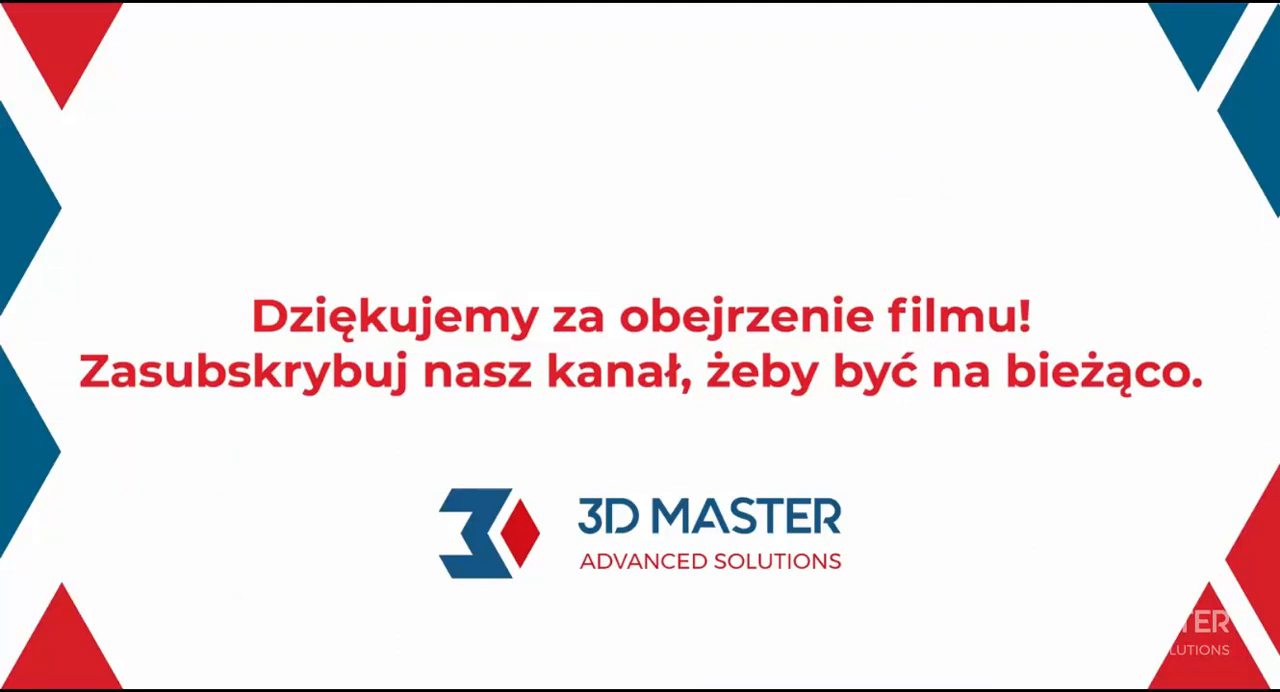